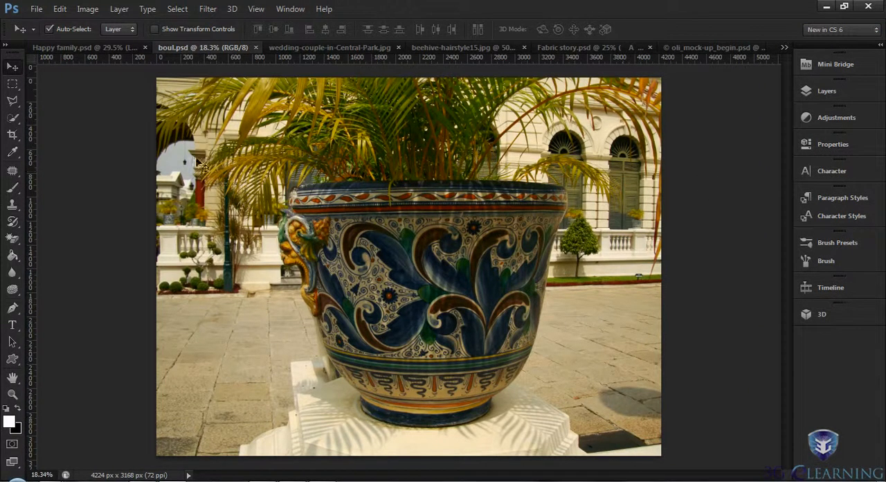
- Start a Curves adjustment on the boul.psd image and bring up its auto color correction options
left_click(93, 11)
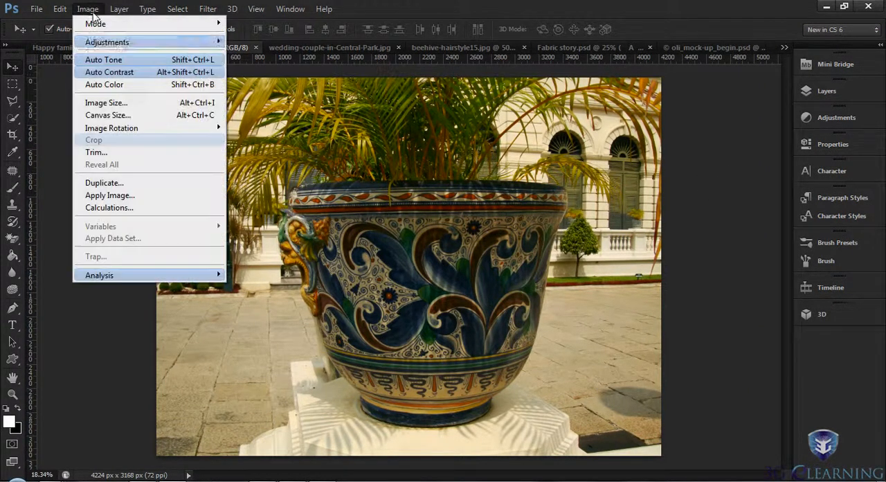
mouse_move(104, 43)
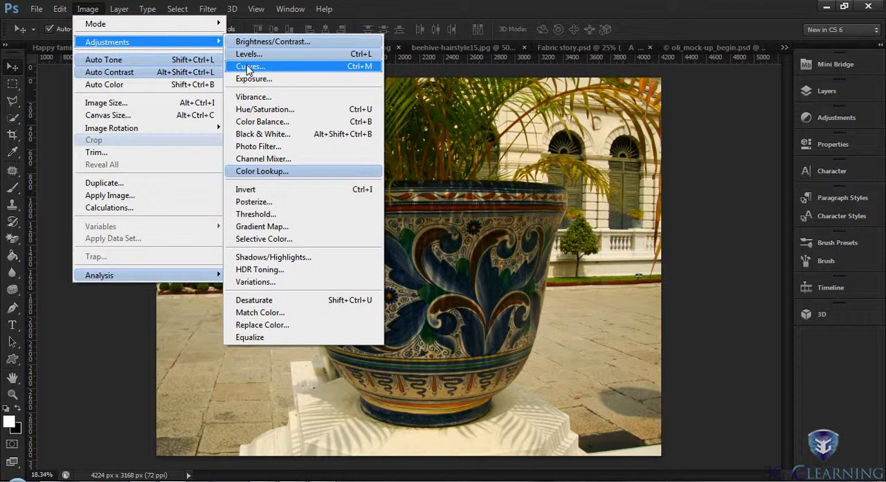
left_click(247, 66)
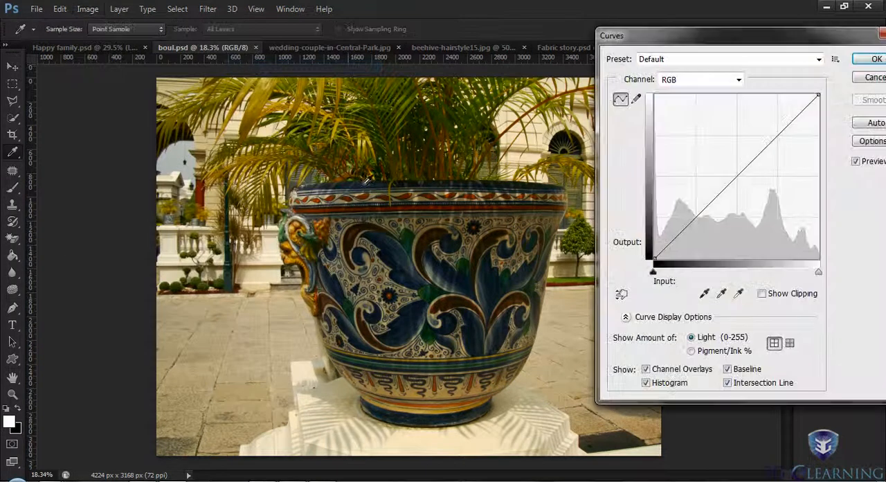
left_click_drag(759, 44, 585, 52)
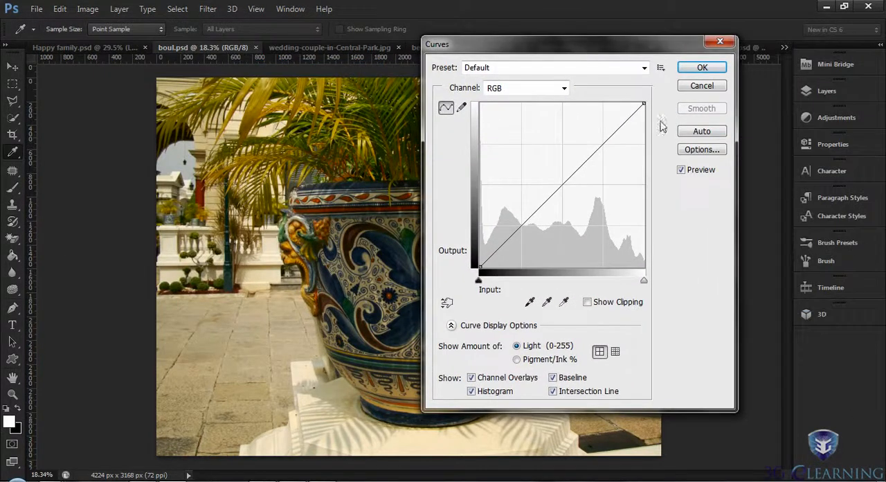
left_click(703, 151)
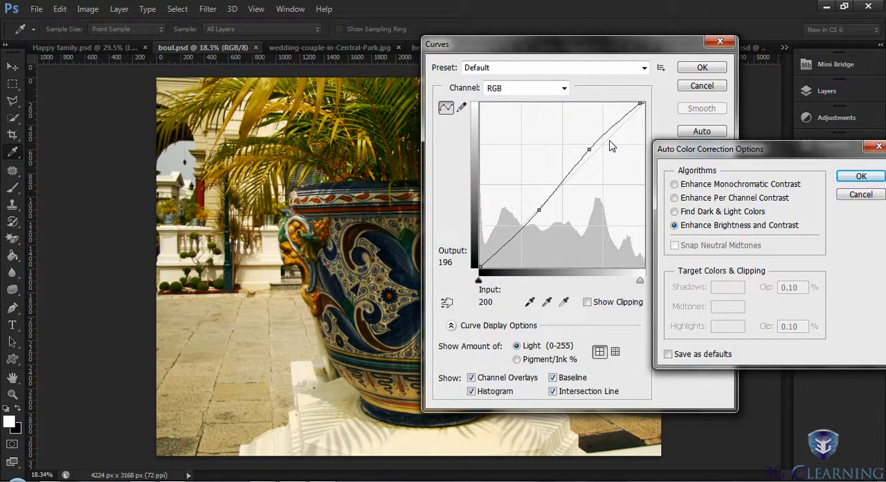
- Try the Enhance Monochromatic Contrast and Enhance Per Channel Contrast algorithms, and accept Find Dark & Light Colors
left_click(675, 184)
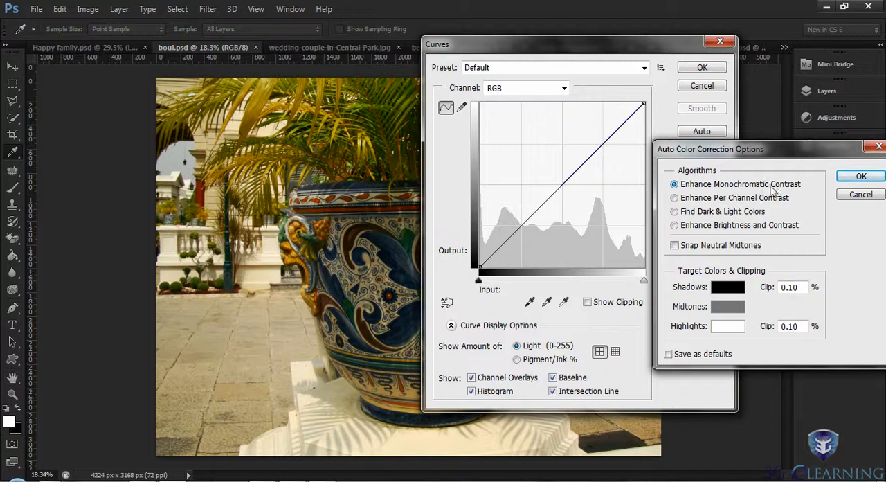
left_click(674, 198)
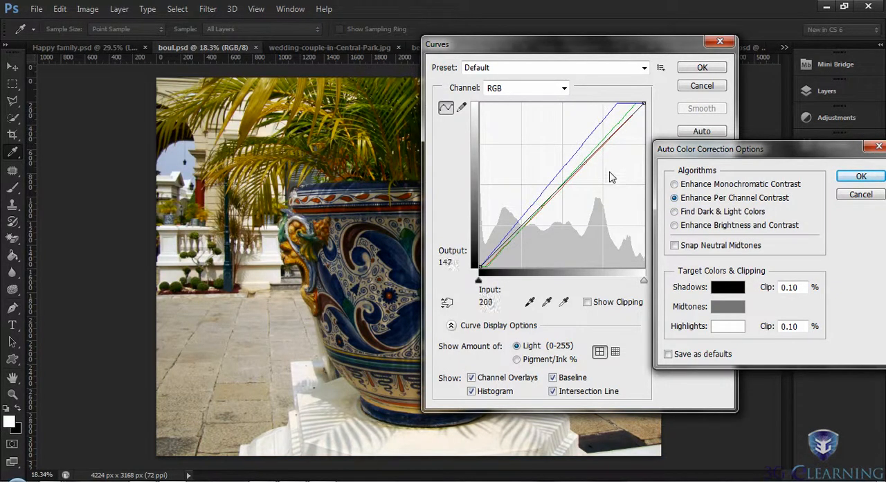
left_click(676, 212)
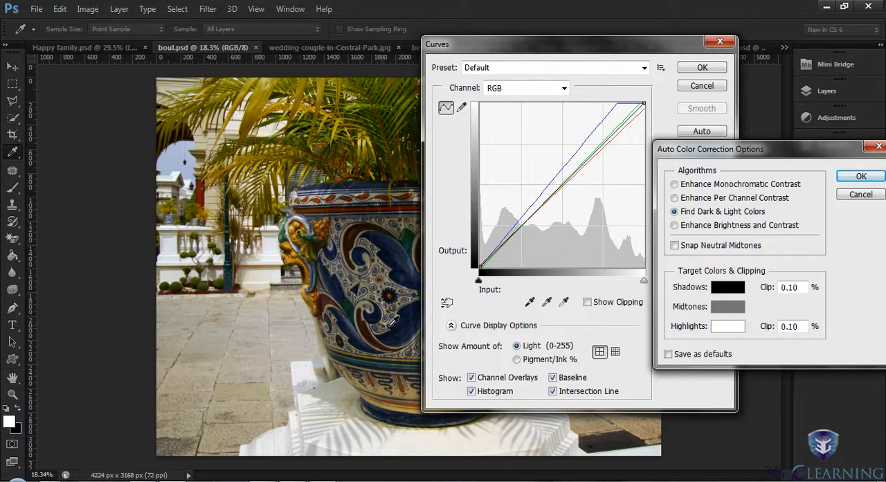
left_click_drag(807, 158, 701, 189)
left_click(755, 207)
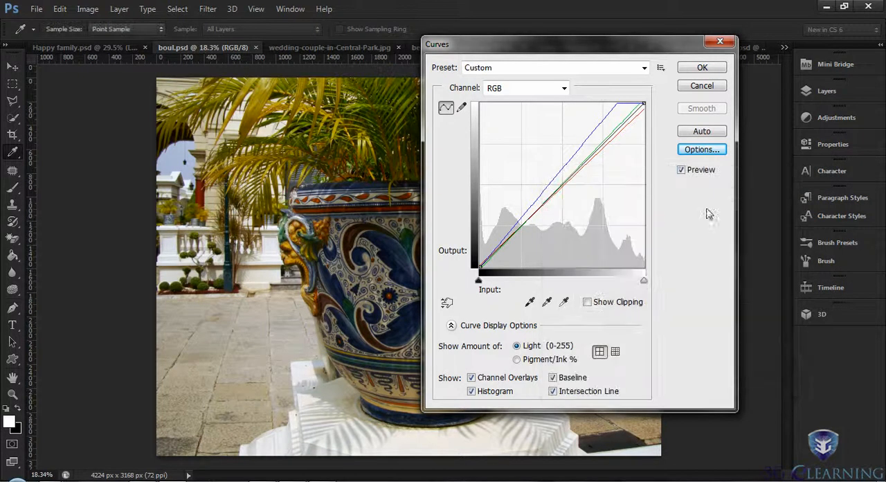
- Set the auto color correction algorithm to Enhance Brightness and Contrast and apply the Curves adjustment to the image
left_click_drag(563, 45, 716, 39)
left_click(859, 139)
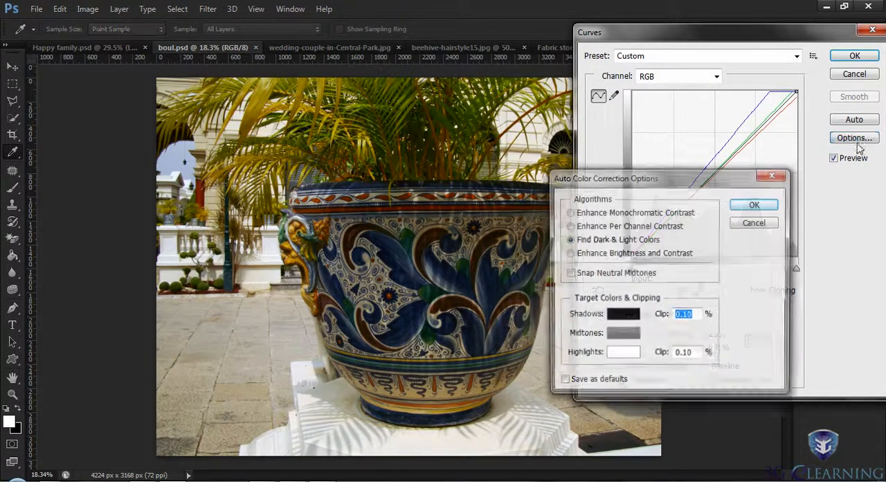
left_click_drag(678, 176, 740, 255)
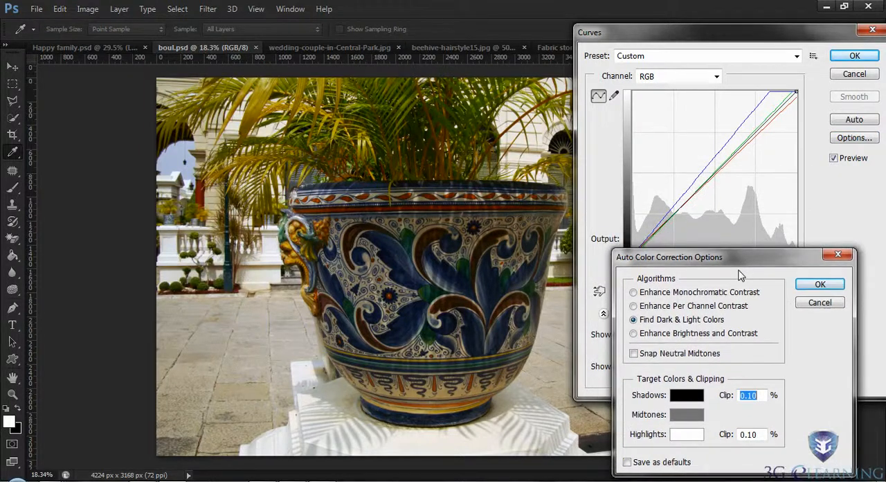
left_click(633, 333)
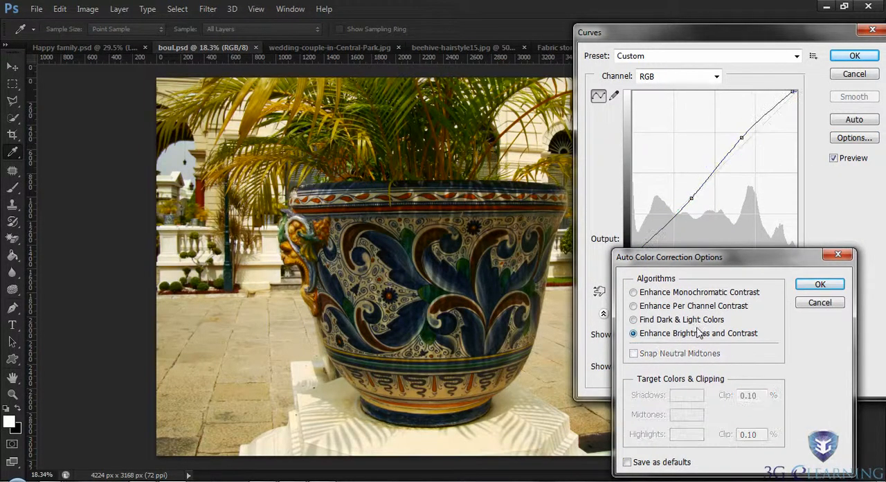
left_click_drag(744, 264, 651, 277)
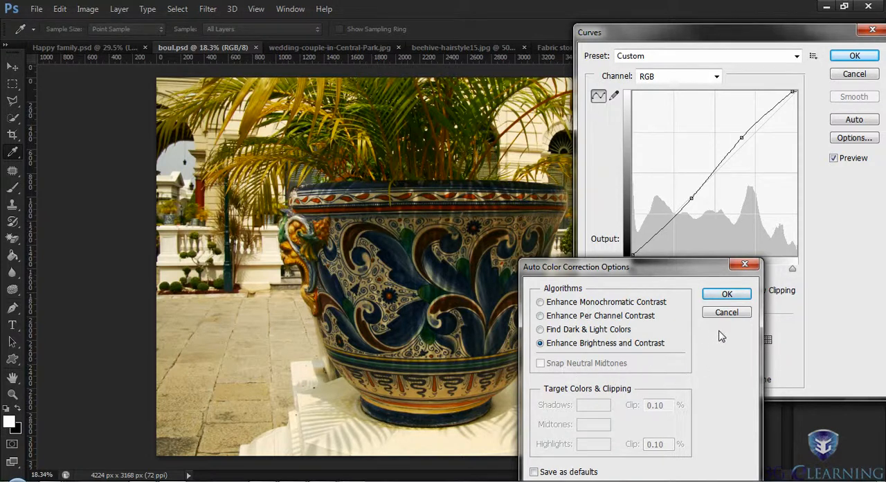
left_click(726, 294)
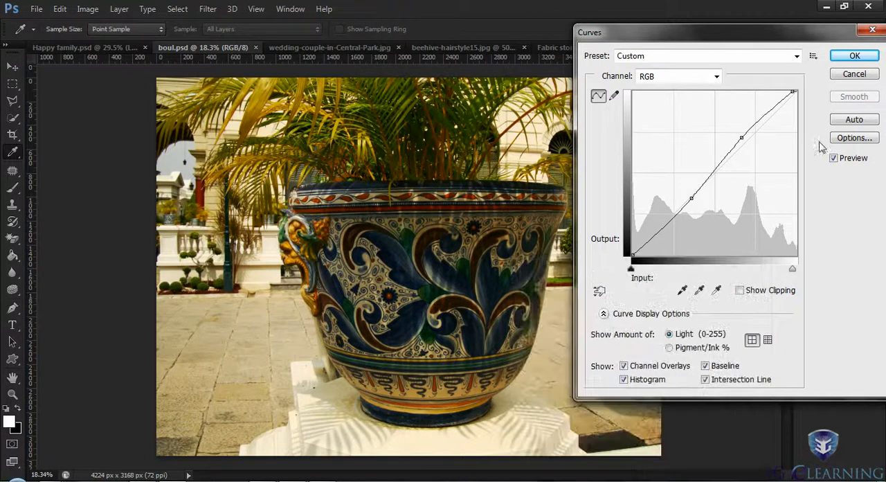
left_click(855, 55)
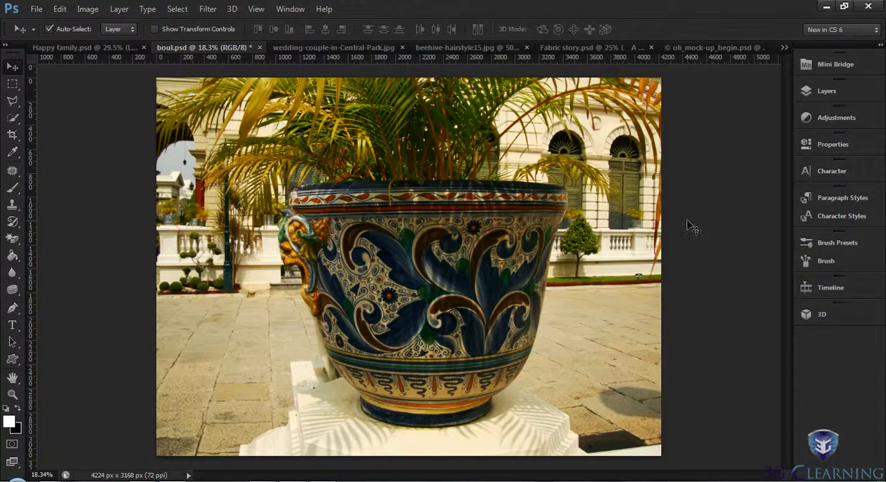
- Undo and redo the Curves adjustment repeatedly to compare the pot image before and after the correction
key("ctrl+z")
key("ctrl+z")
key("ctrl+z")
key("ctrl+z")
key("ctrl+z")
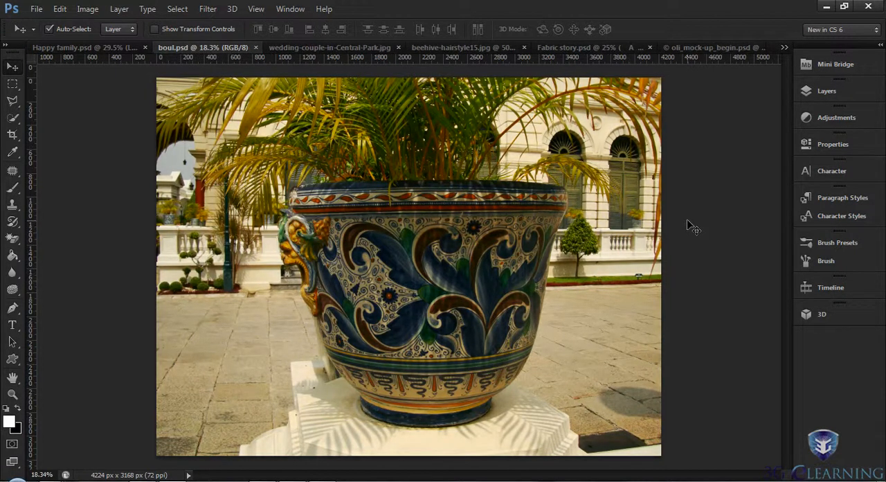
key("ctrl+z")
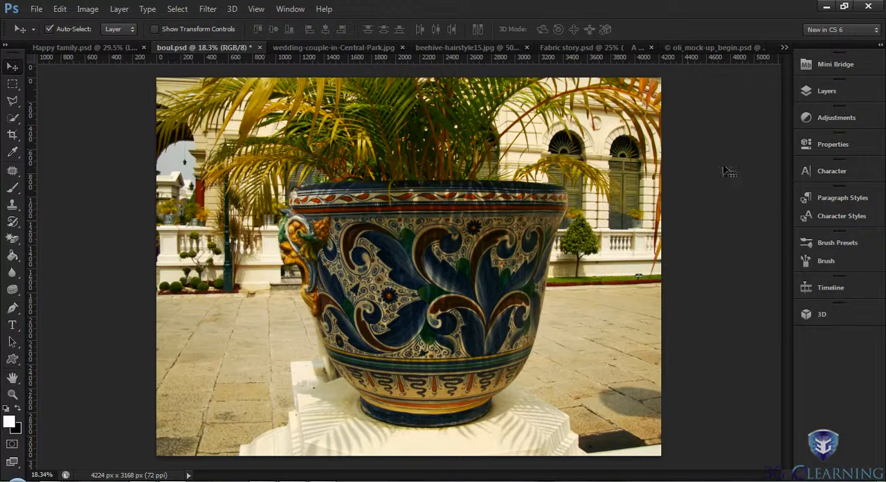
- View Mini Bridge in the current workspace and in the Essentials workspace, and return to the New in CS 6 workspace
left_click(822, 64)
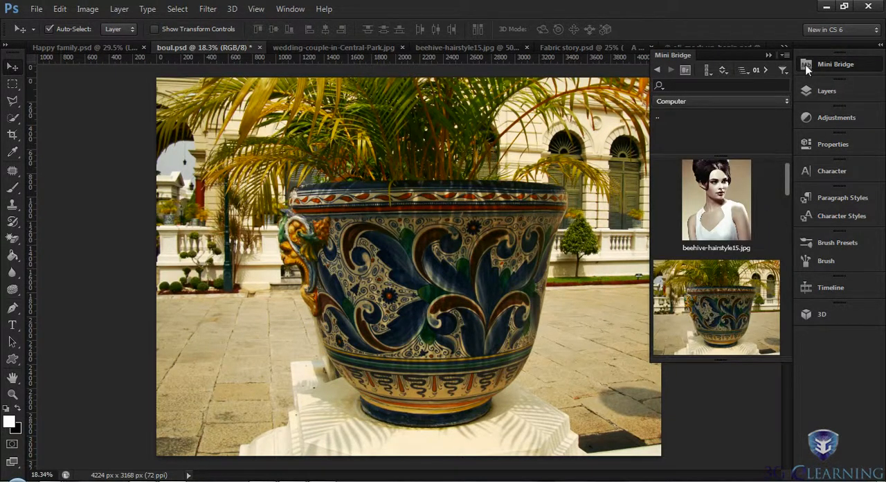
left_click(822, 63)
left_click(873, 31)
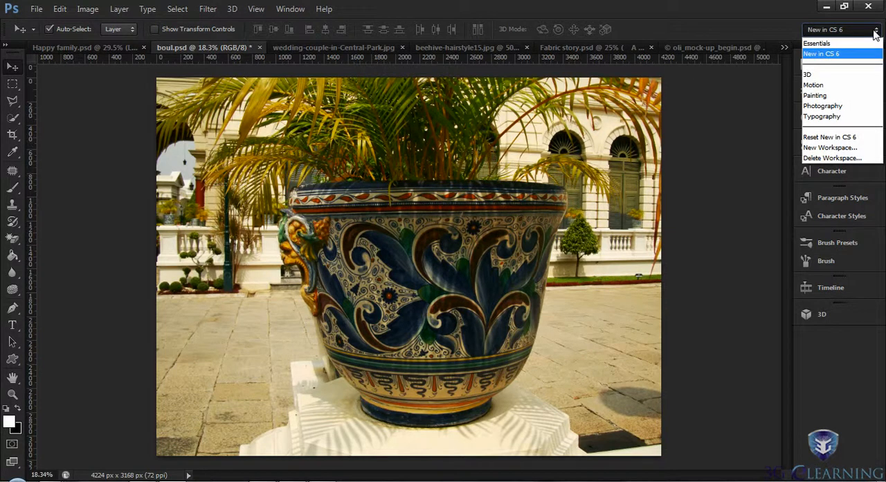
left_click(824, 41)
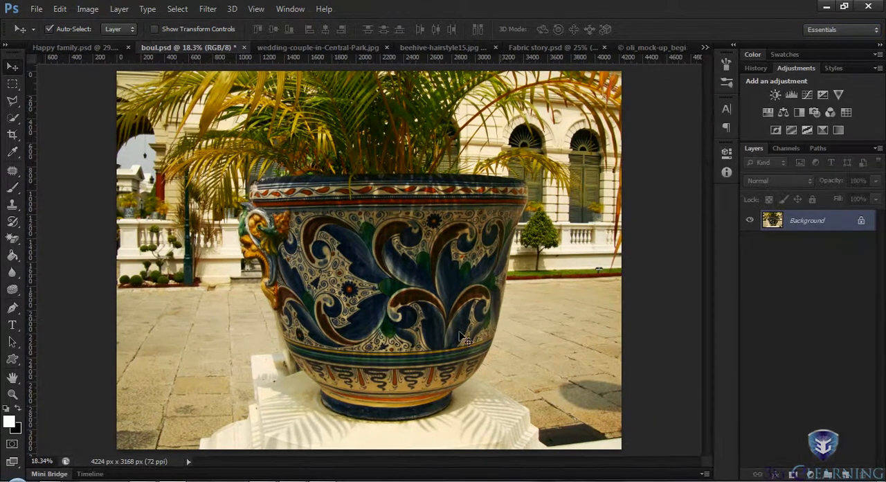
left_click(49, 474)
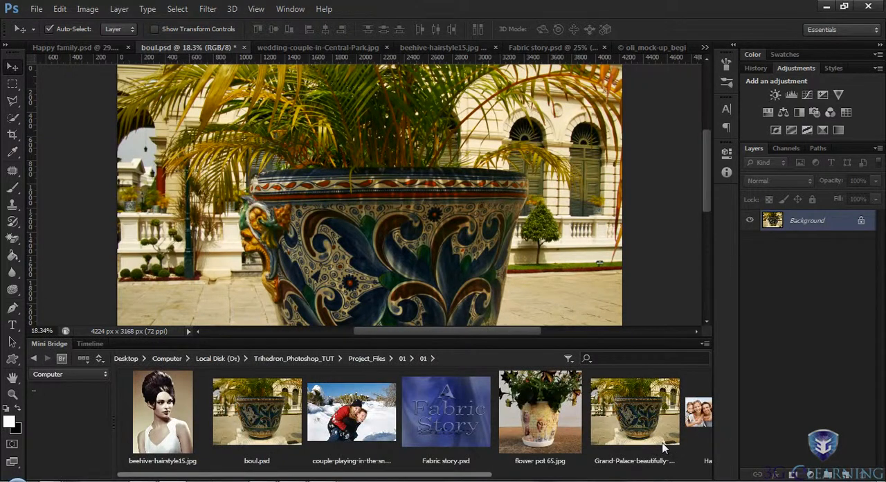
left_click(50, 344)
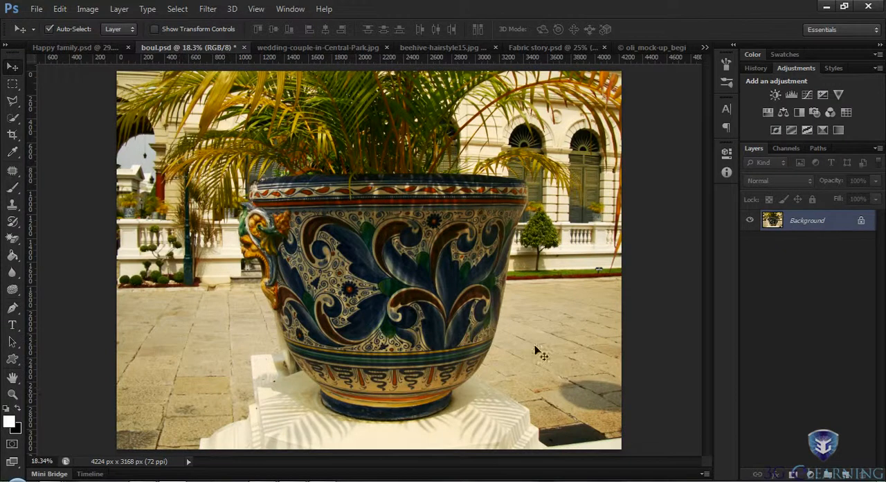
left_click(865, 30)
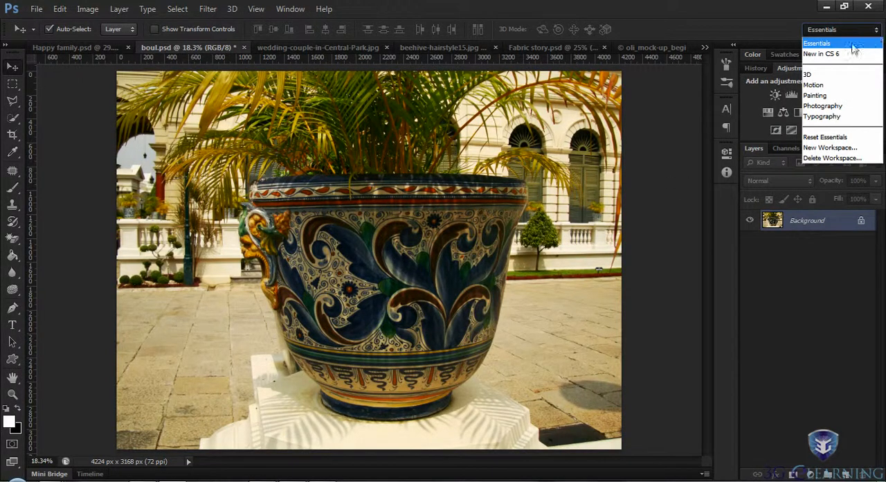
left_click(822, 54)
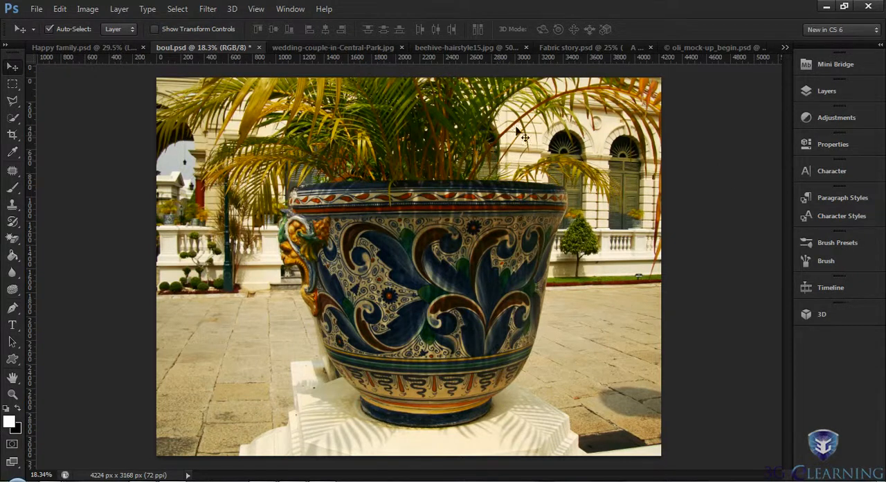
- Close the boul.psd document
left_click(259, 47)
left_click(440, 193)
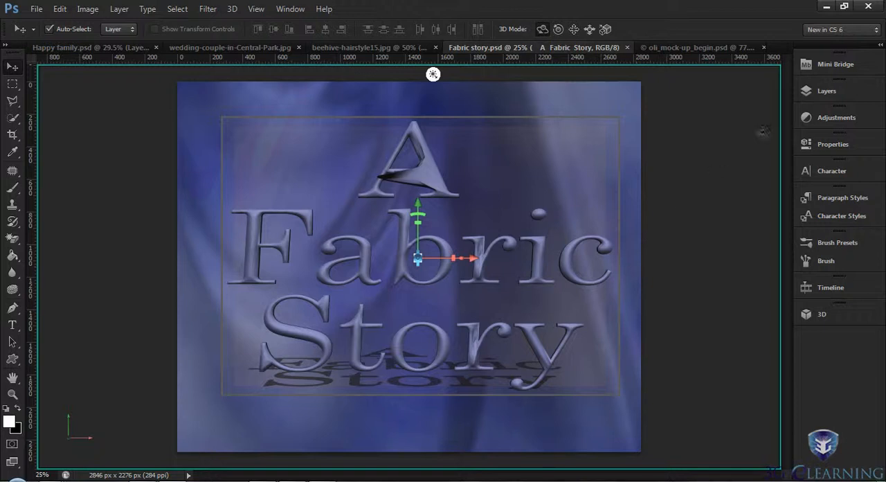
- Show the layers of Fabric story.psd and choose Kind as the layer filter criterion
left_click(808, 91)
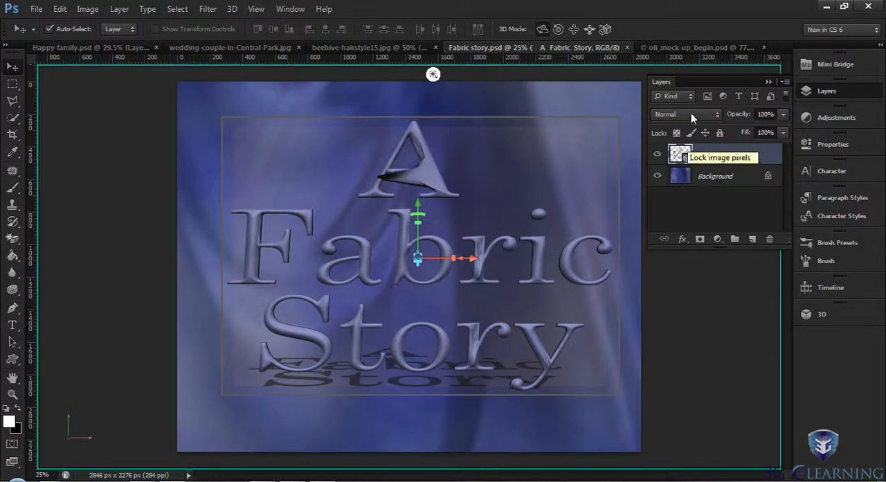
left_click(689, 96)
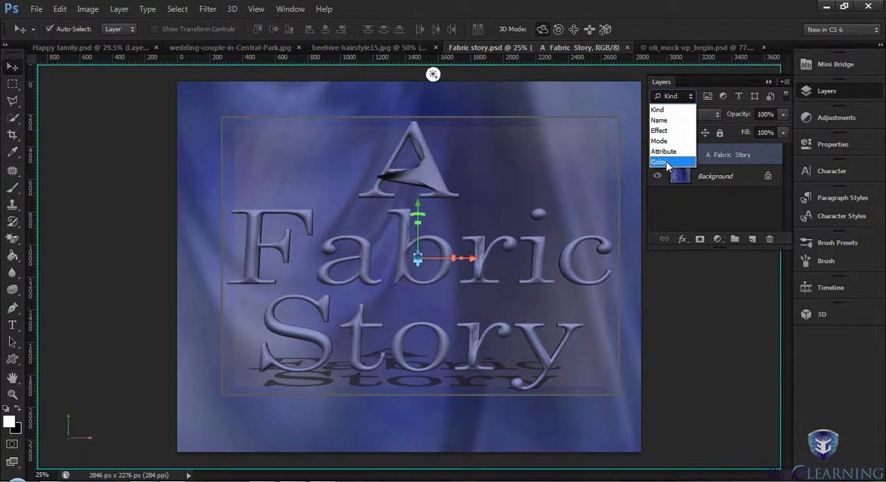
left_click(663, 109)
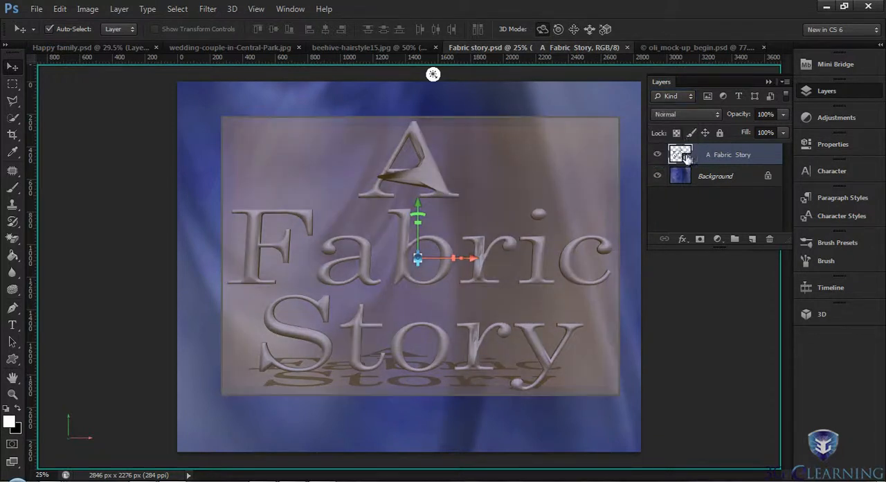
- Try filtering the layers by smart object, shape, type and pixel layer, and turn layer filtering off
left_click(771, 96)
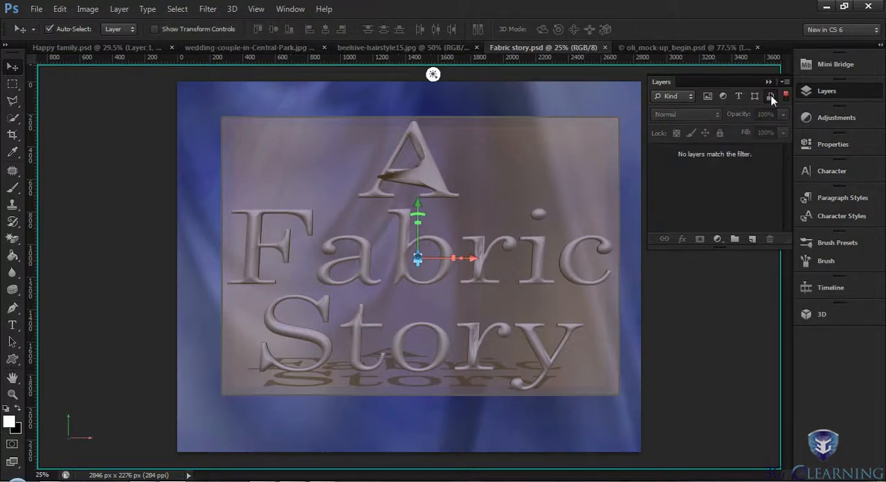
left_click(771, 96)
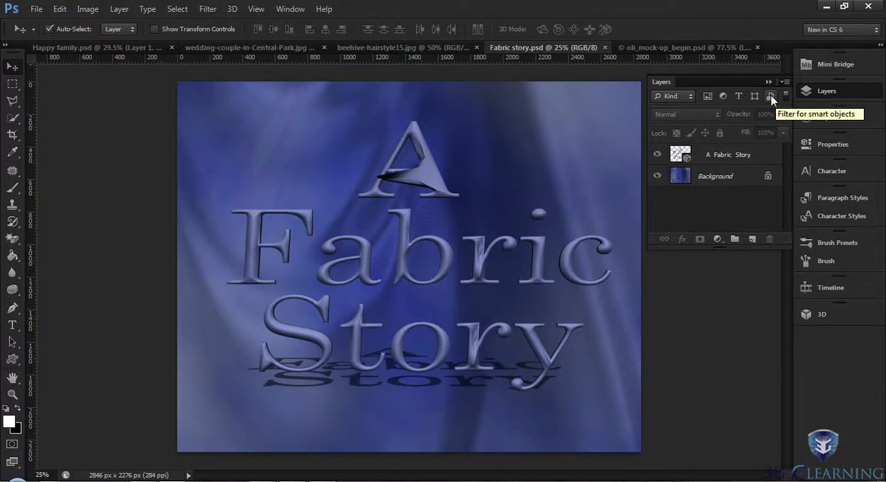
left_click(771, 98)
left_click(771, 97)
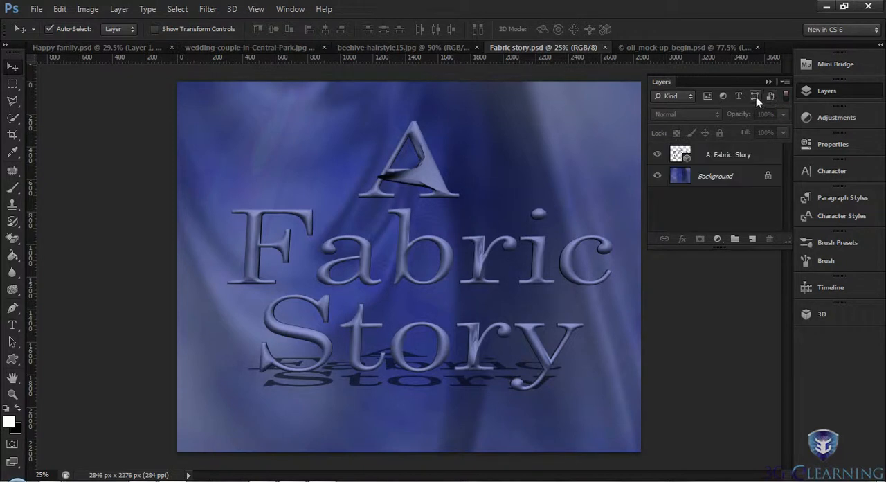
left_click(756, 96)
left_click(756, 96)
left_click(736, 97)
left_click(736, 97)
left_click(707, 99)
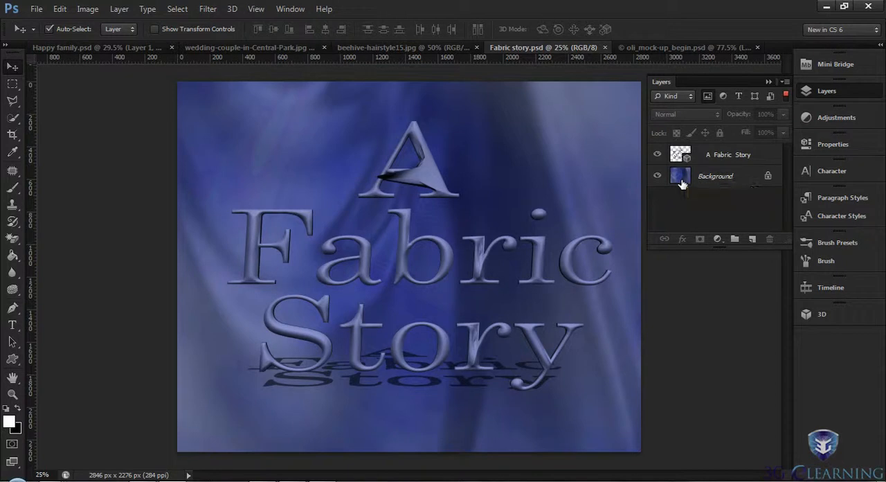
left_click(786, 95)
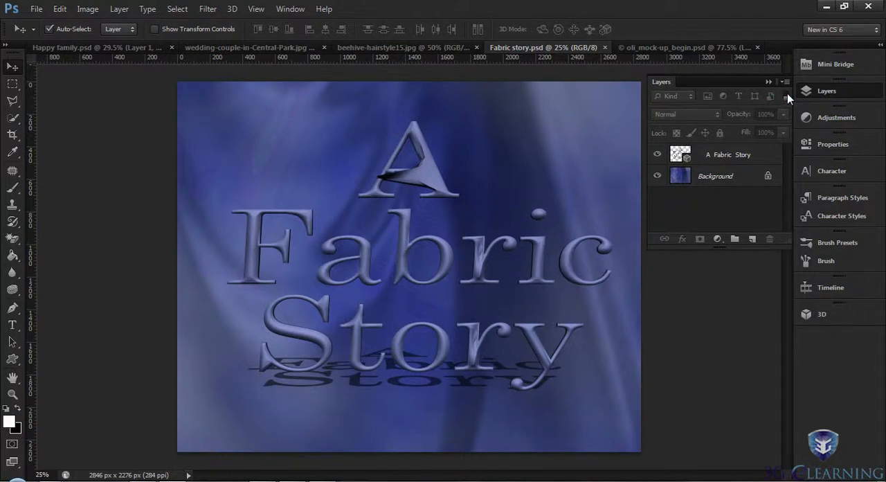
- Hide the layers list and show the available adjustments for Fabric story.psd
left_click(807, 92)
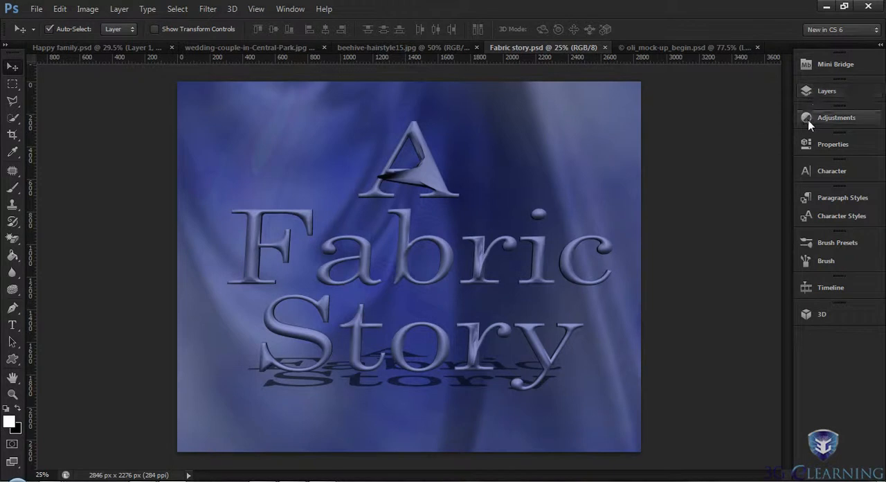
left_click(807, 119)
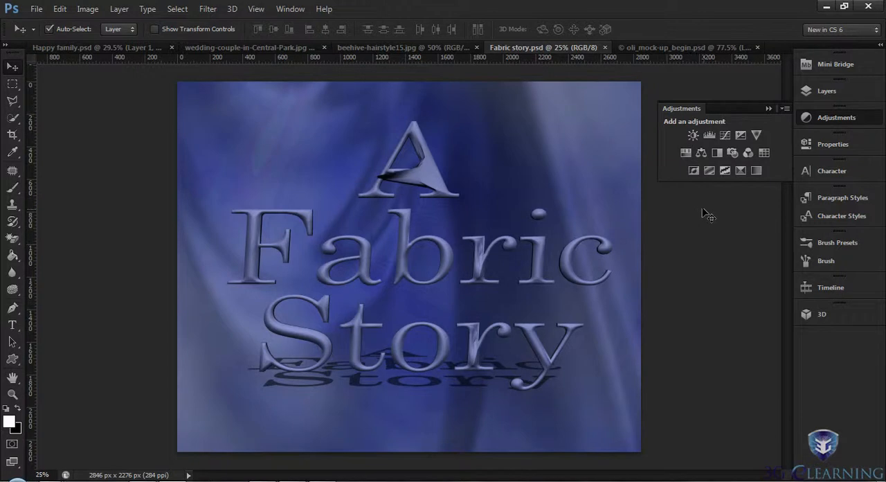
- Close Fabric story.psd and add a Hue/Saturation adjustment layer to the wedding couple photo
left_click(606, 48)
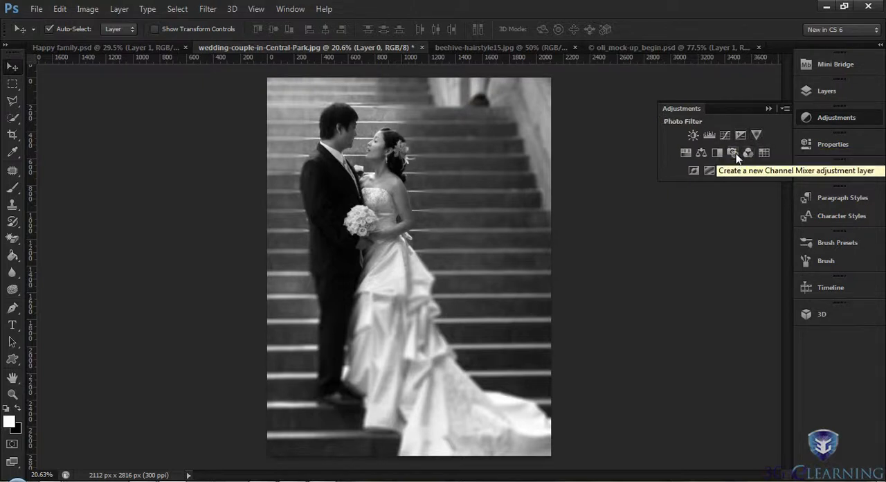
left_click(684, 154)
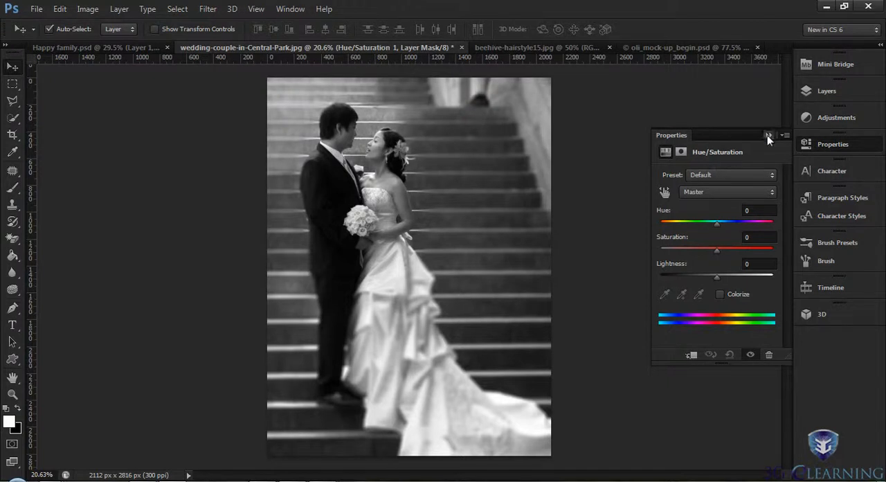
left_click(821, 119)
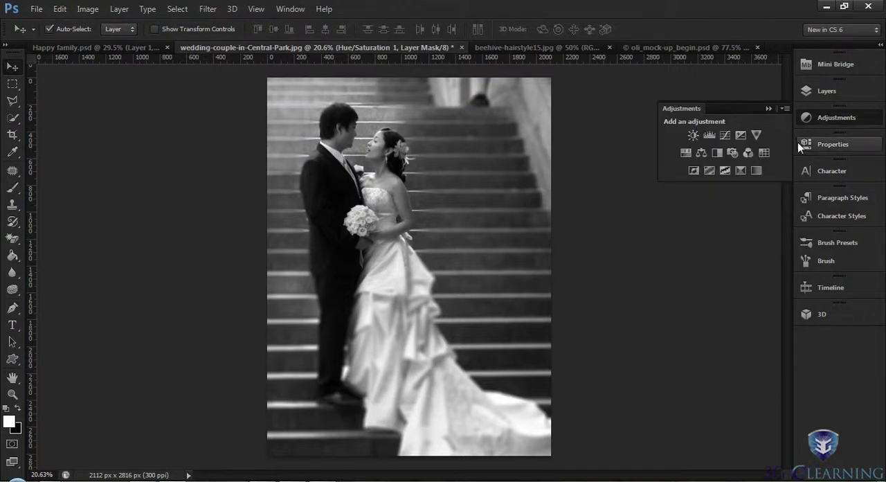
left_click(808, 142)
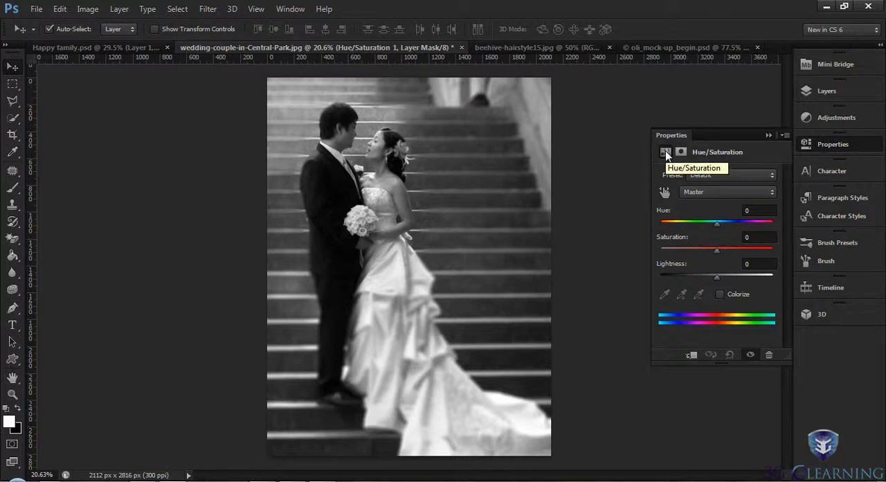
- Colorize the wedding photo through the Hue/Saturation adjustment and shift its hue to a sepia brown
left_click(720, 294)
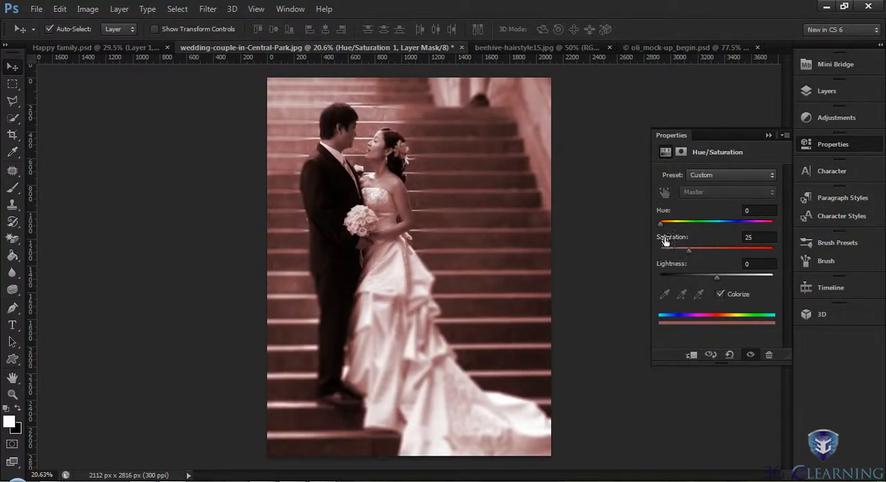
left_click_drag(660, 223, 666, 223)
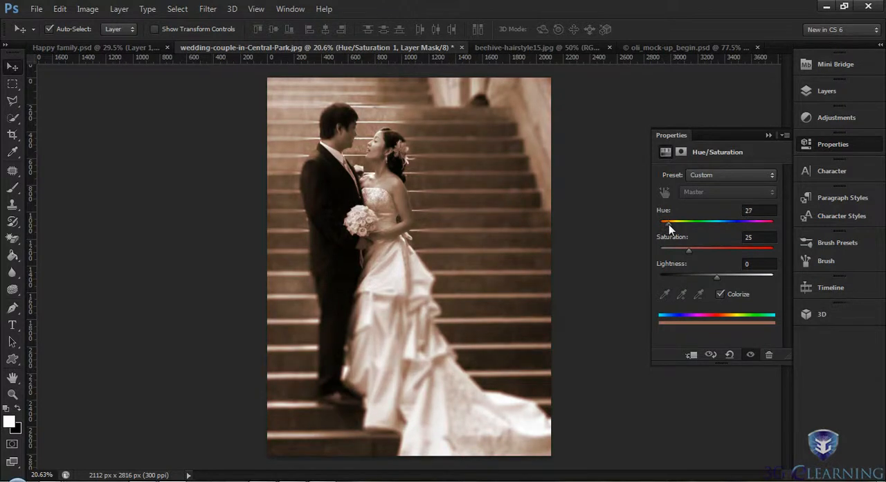
left_click_drag(670, 224, 670, 223)
- Show the wedding photo's layers, filter them to adjustment layers only, clear the filter and hide the layers list
left_click(809, 91)
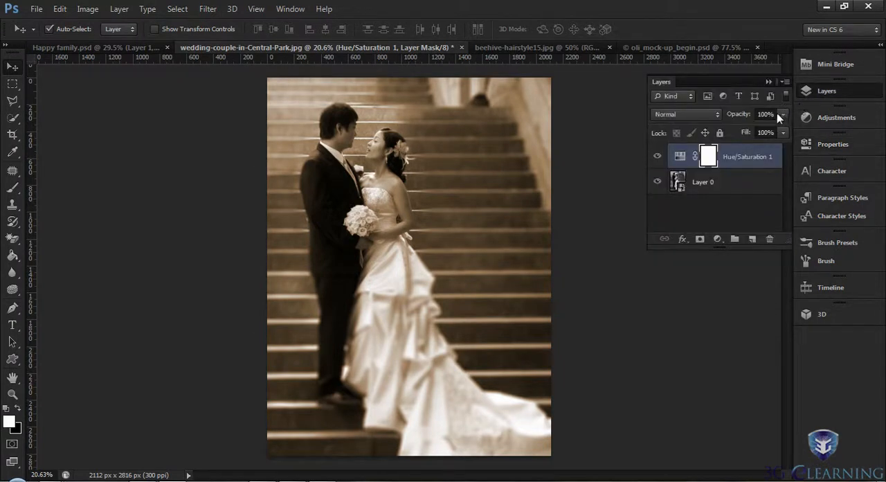
left_click(720, 96)
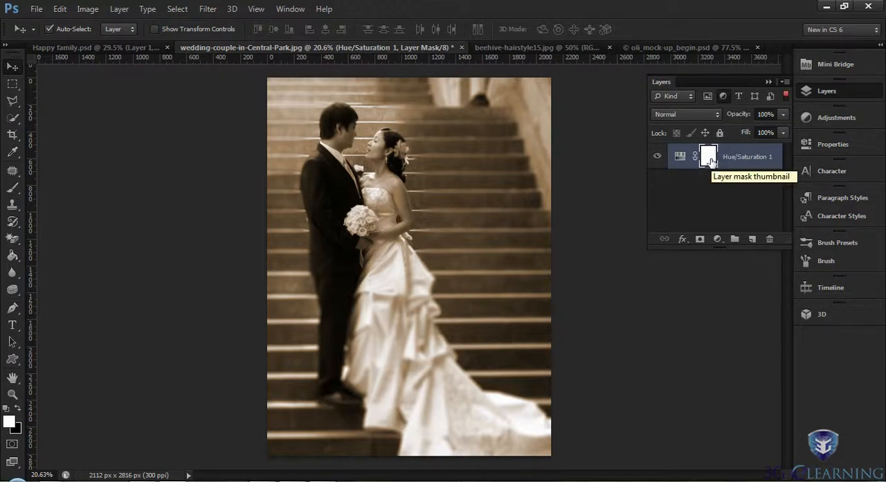
left_click(723, 96)
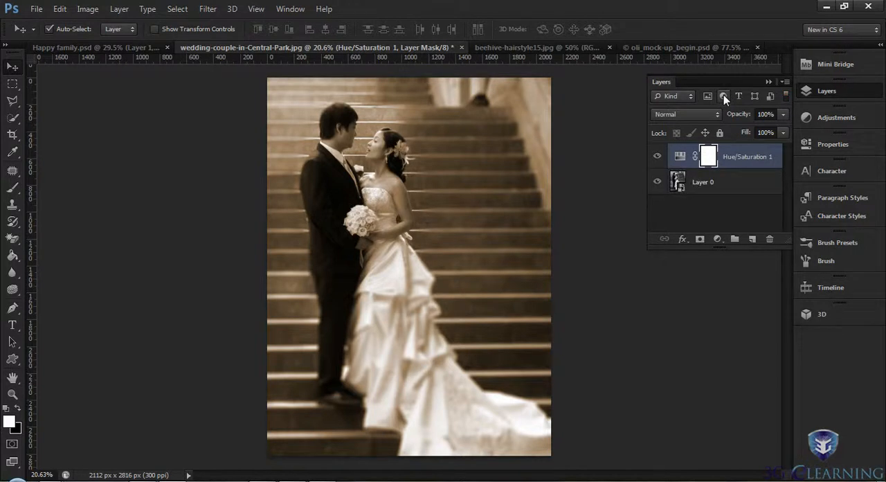
left_click(807, 93)
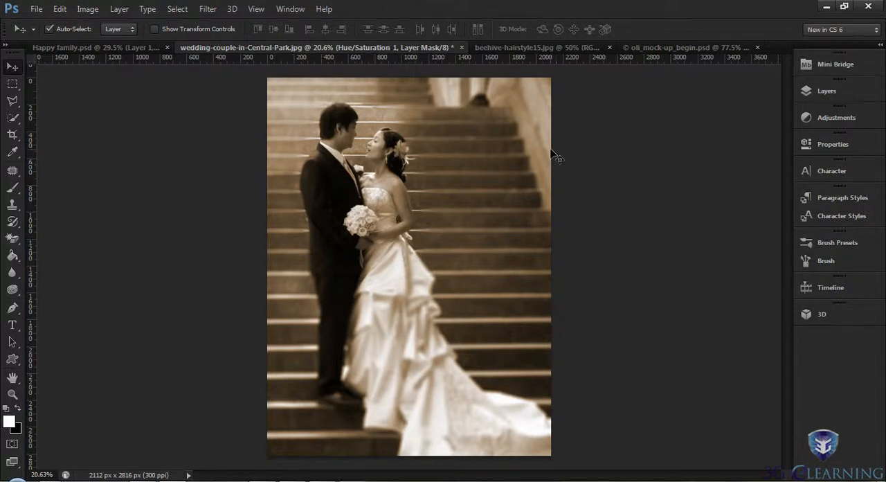
- Try Light Gray as the color of the area around the canvas, and set it to Default
right_click(149, 157)
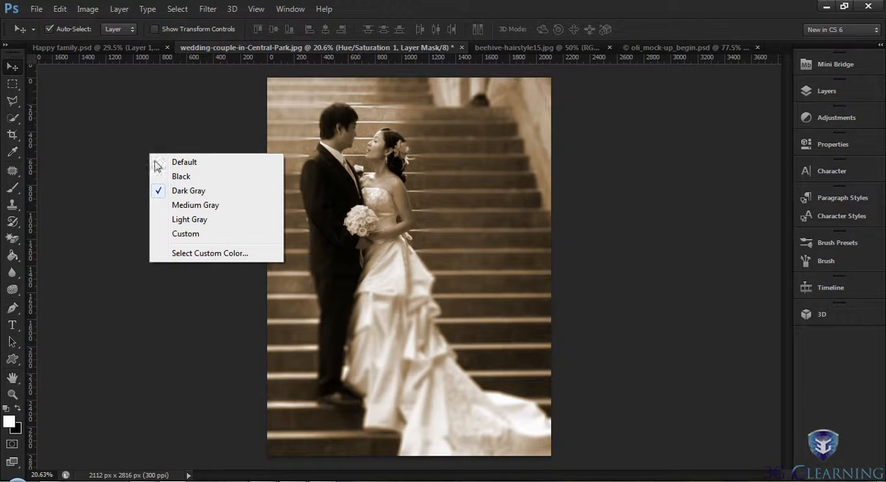
left_click(194, 220)
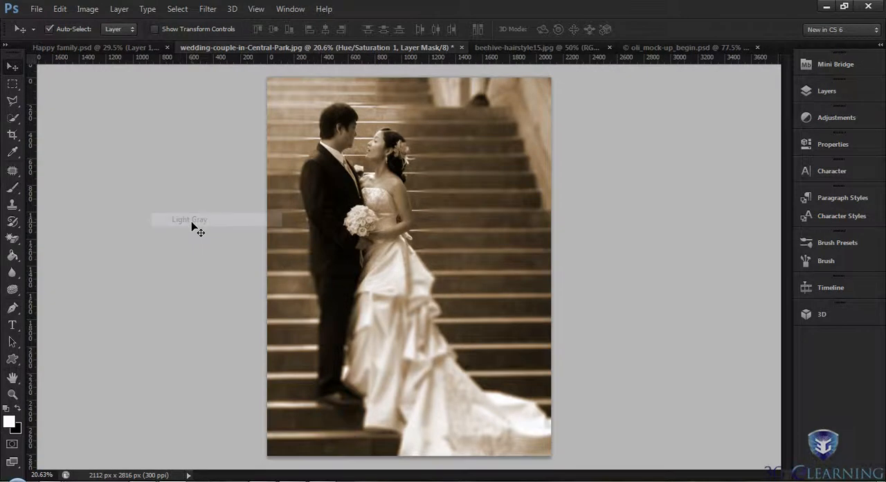
right_click(179, 202)
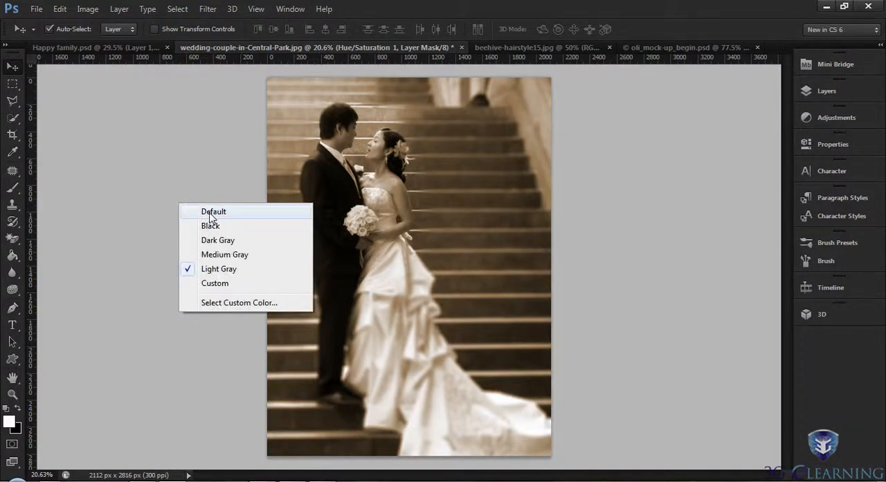
left_click(211, 213)
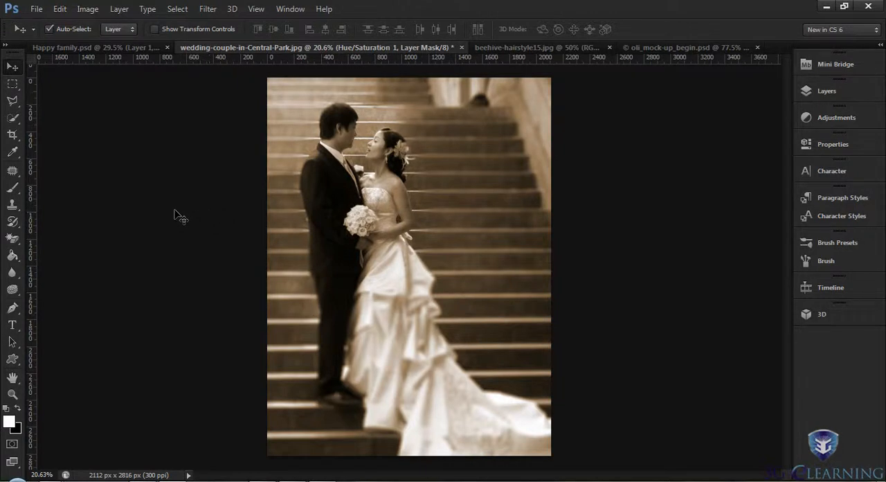
- Try the lightest interface color theme in the Interface preferences, restore the darkest theme and accept the settings
left_click(59, 9)
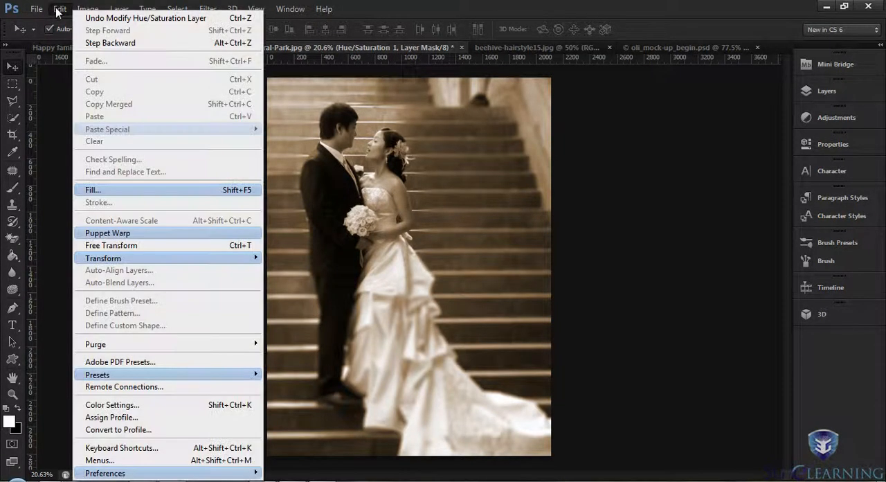
mouse_move(141, 478)
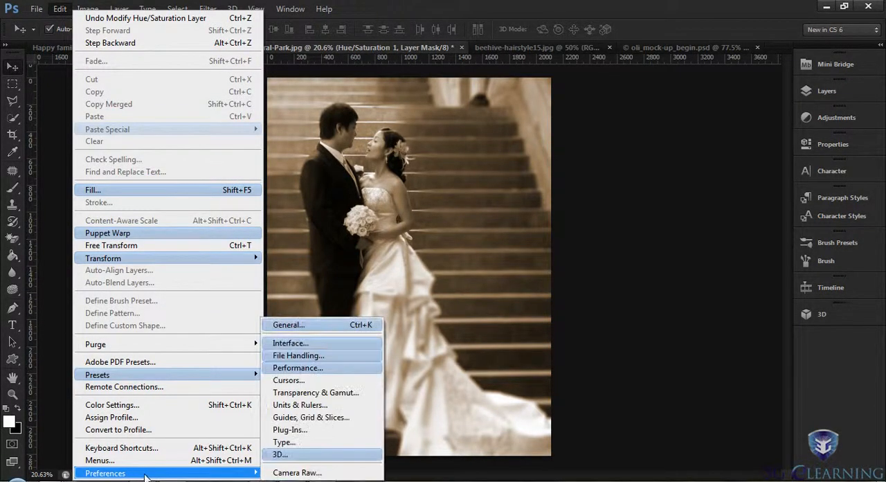
left_click(309, 346)
left_click_drag(493, 43, 532, 56)
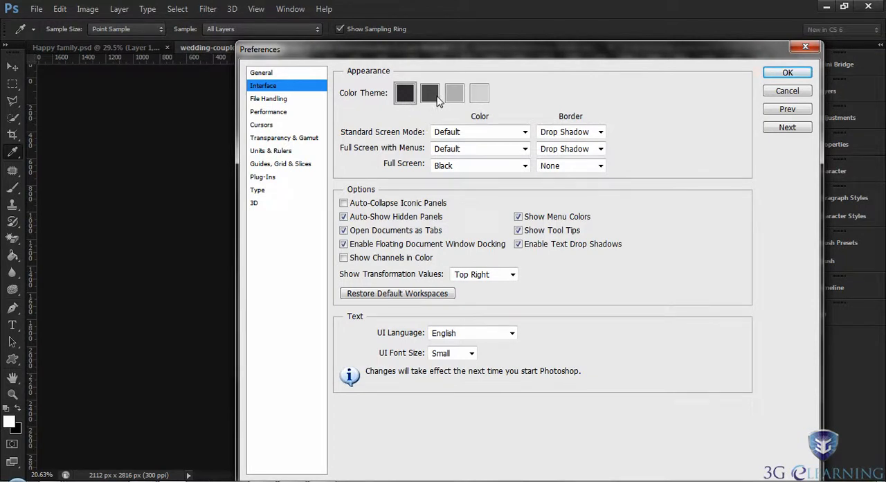
left_click(483, 94)
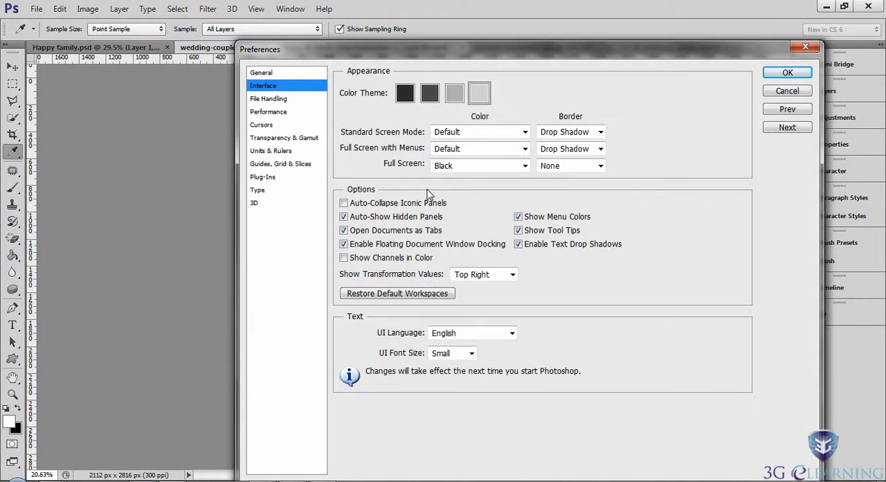
left_click(409, 95)
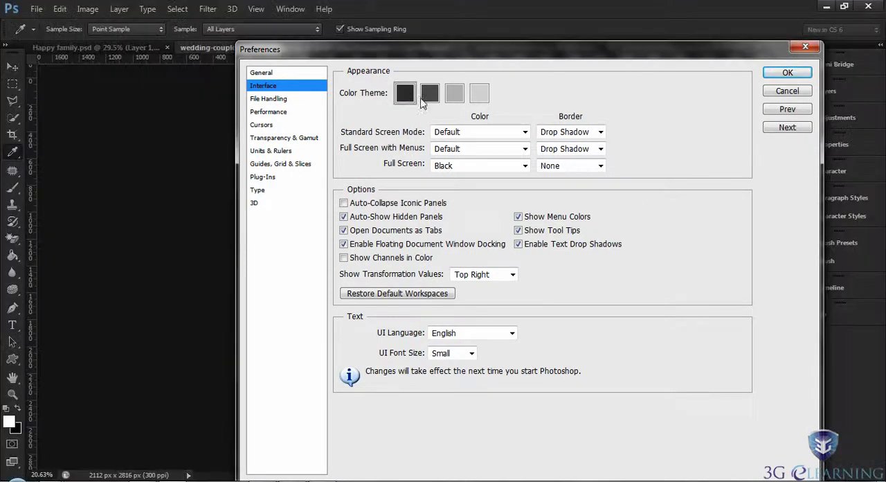
left_click(785, 73)
key("v")
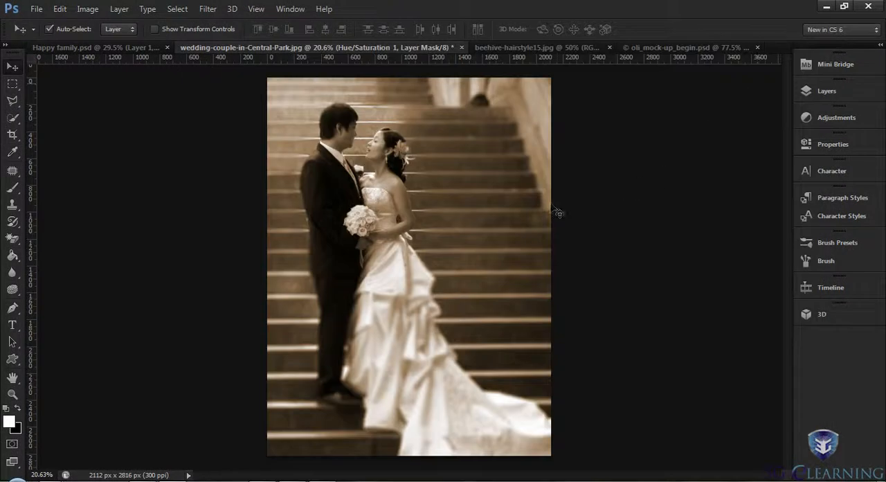
- Close the wedding couple photo without saving its changes, and close beehive-hairstyle15.psd
left_click(461, 47)
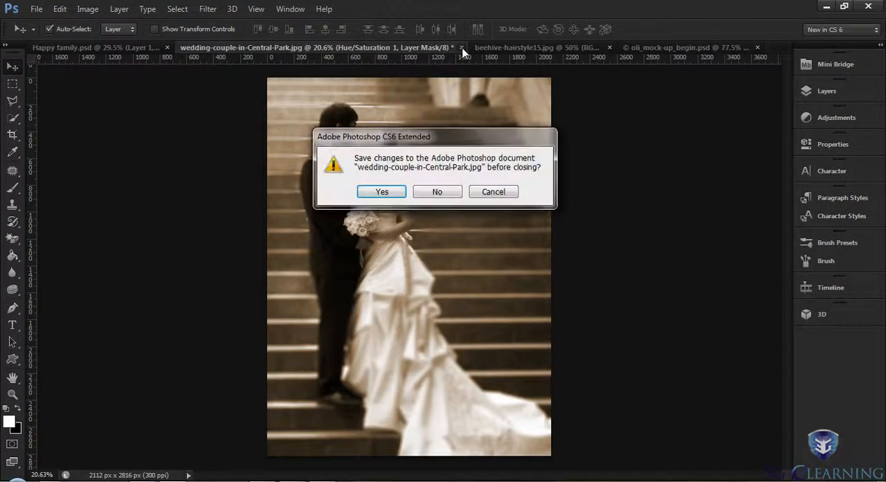
left_click(438, 192)
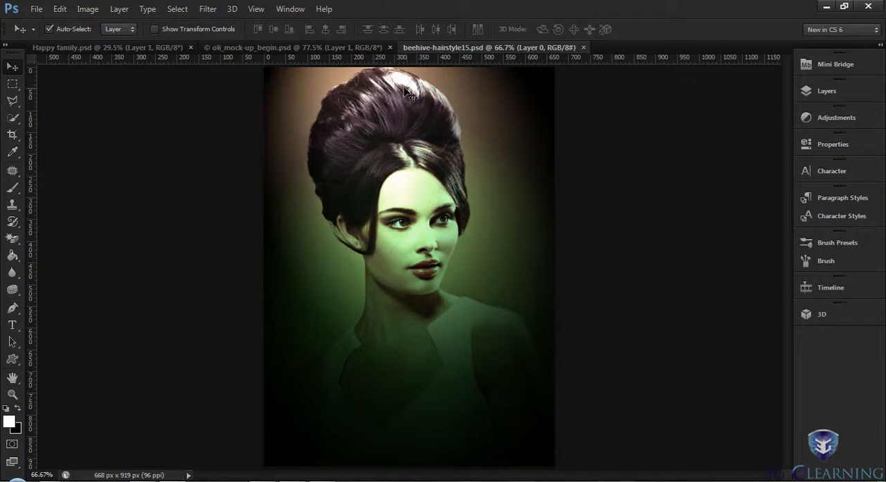
left_click(584, 48)
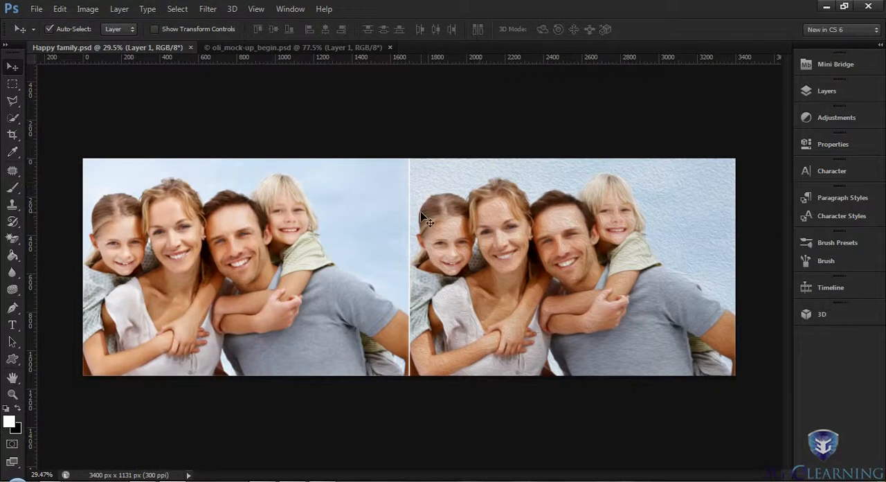
- Examine the highlighted filter commands, including Oil Paint and the Blur and Render groups
left_click(208, 8)
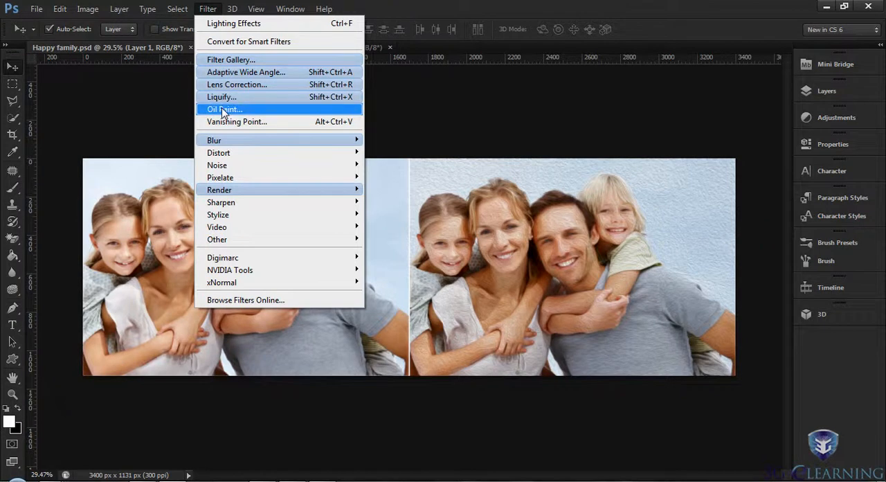
mouse_move(235, 144)
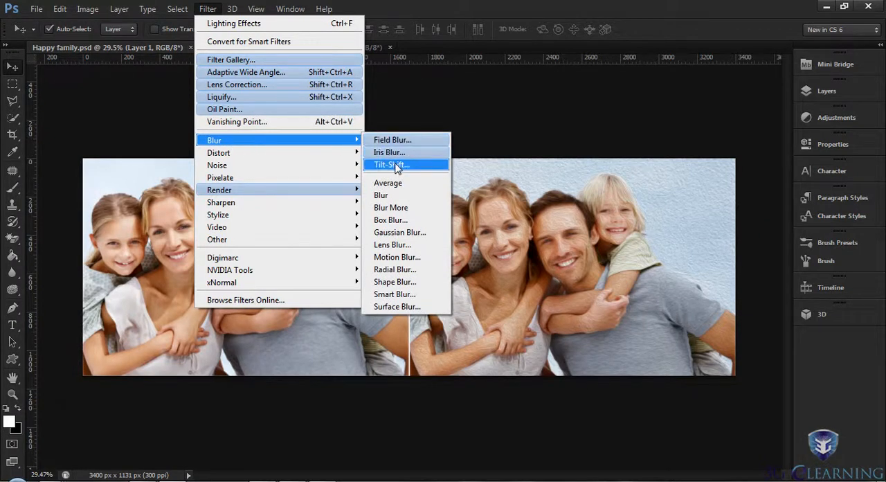
mouse_move(260, 196)
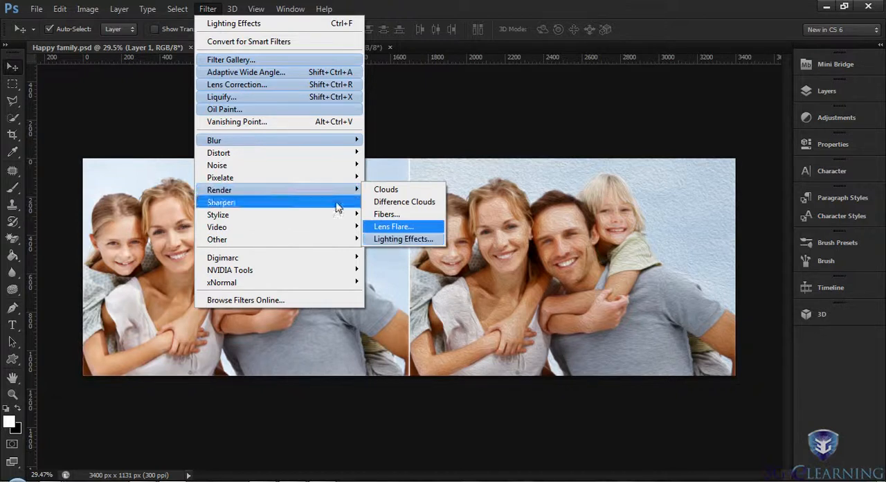
left_click(204, 11)
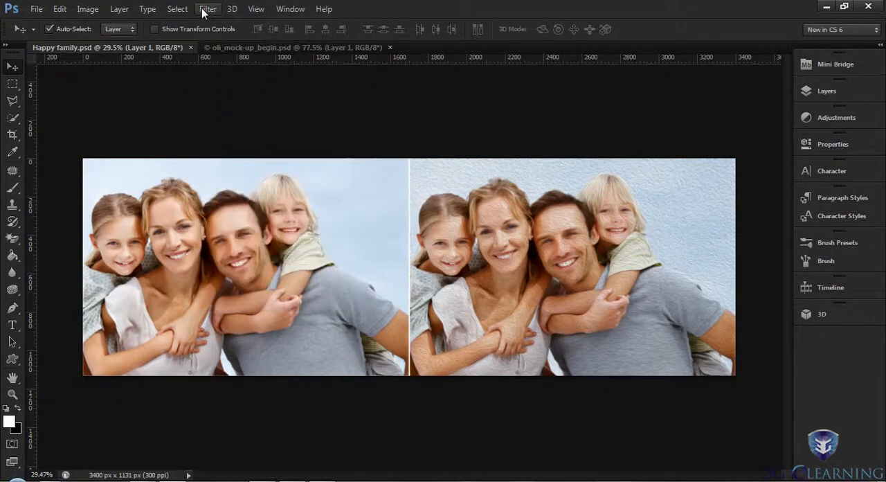
- Examine the highlighted commands for selections, layers, images and files, and leave without choosing any
left_click(178, 10)
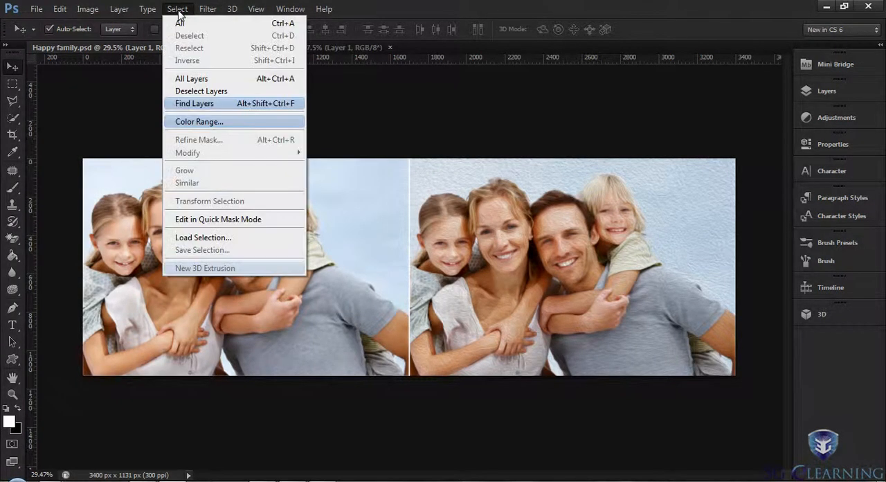
mouse_move(119, 11)
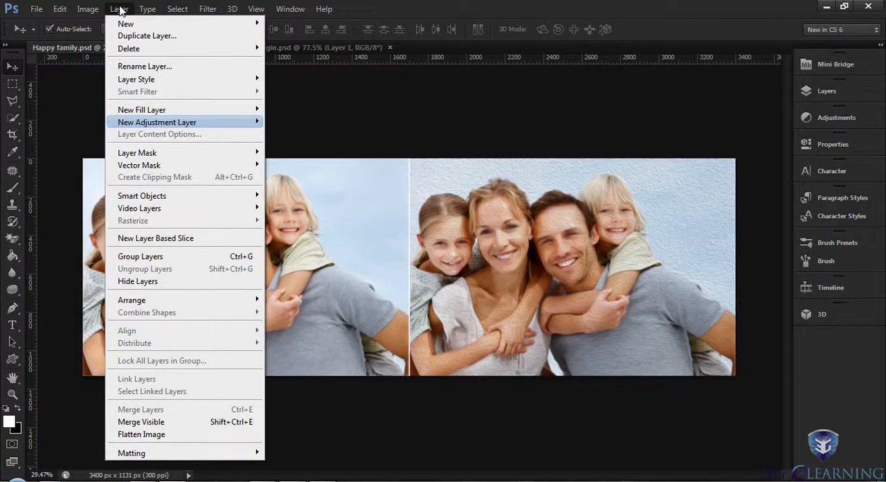
mouse_move(91, 11)
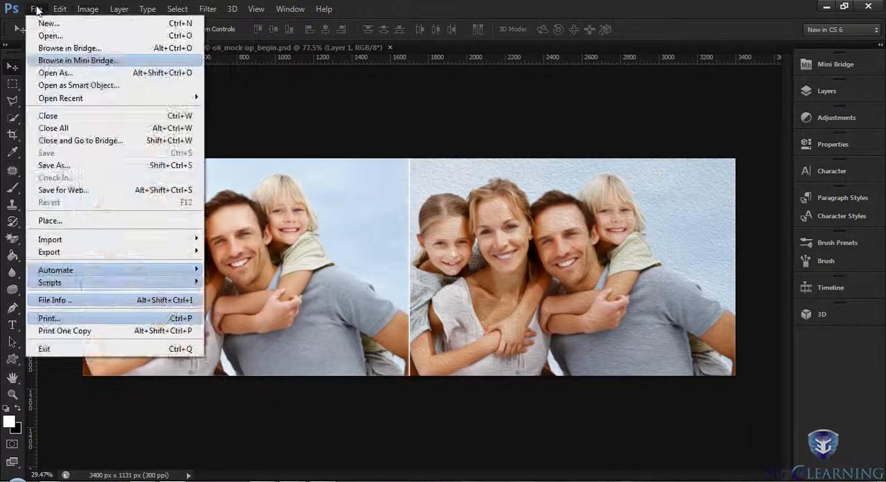
mouse_move(324, 9)
left_click(548, 7)
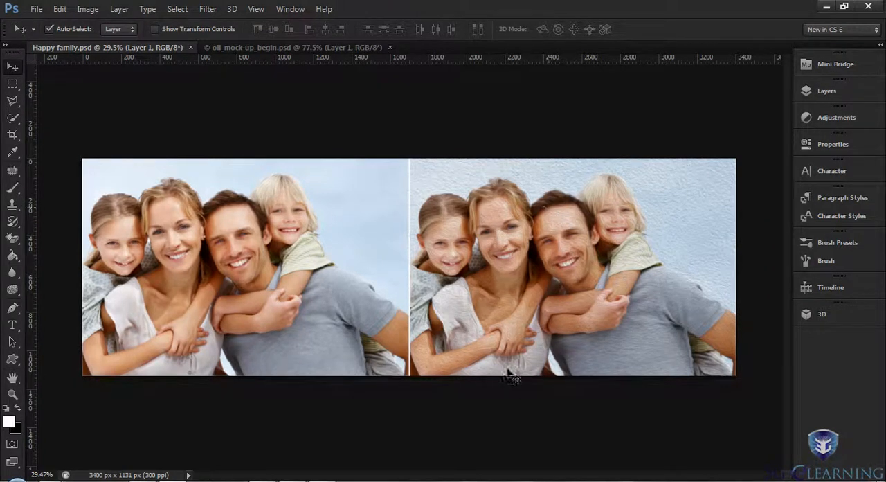
- Examine the oil-painted version of the family in Happy family.psd closely at 66.7% zoom
key("ctrl+plus")
key("ctrl+plus")
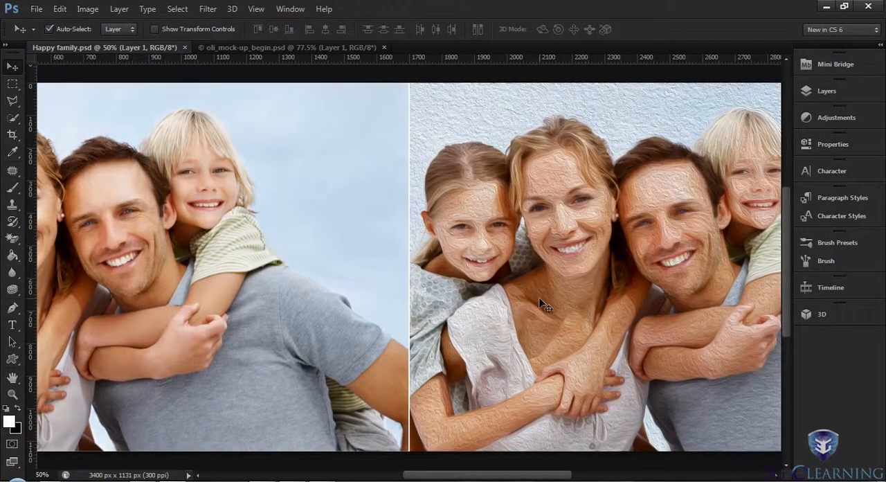
key("ctrl+plus")
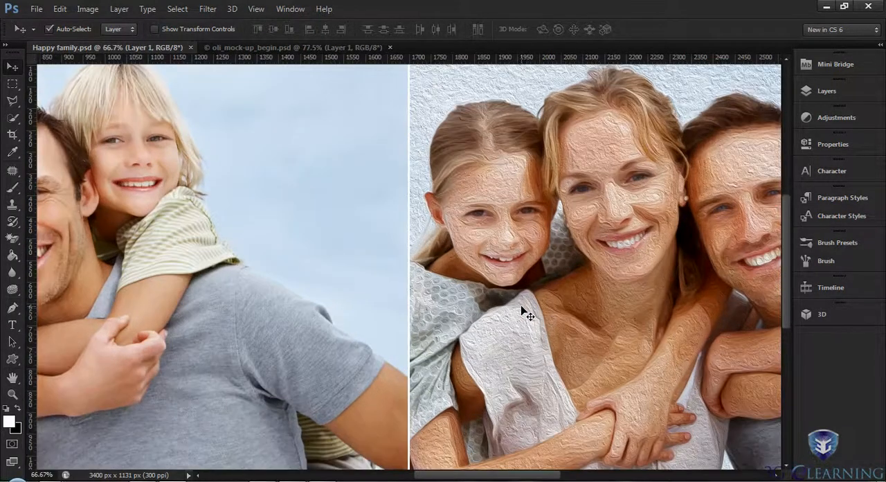
left_click_drag(524, 307, 201, 304)
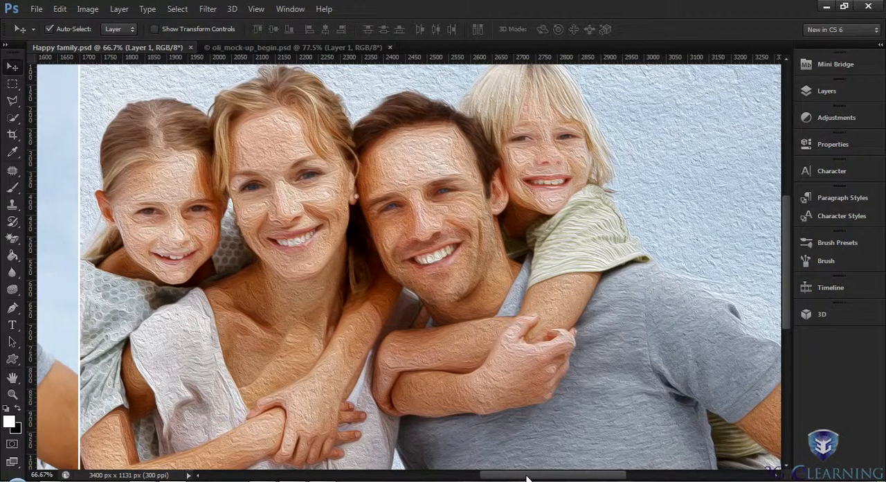
mouse_move(522, 478)
left_mouse_down()
mouse_move(375, 476)
mouse_move(563, 479)
left_mouse_up()
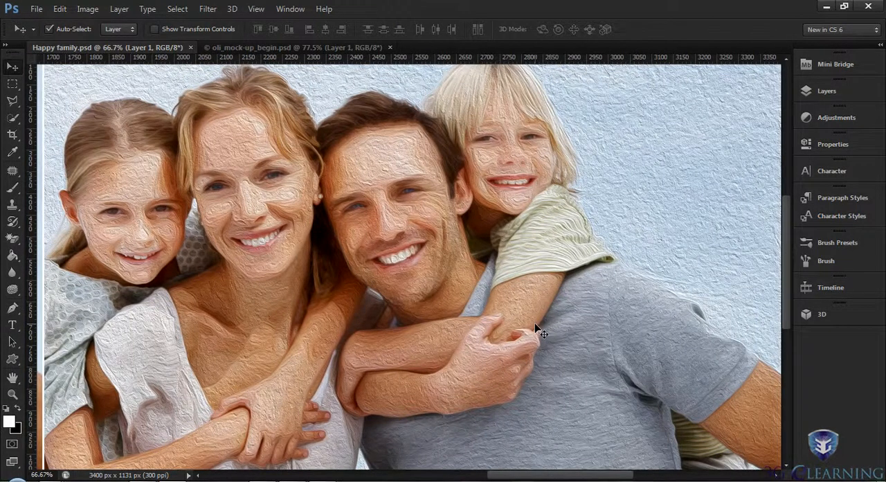
- Fit both versions of the family picture on screen and close Happy family.psd
key("ctrl+0")
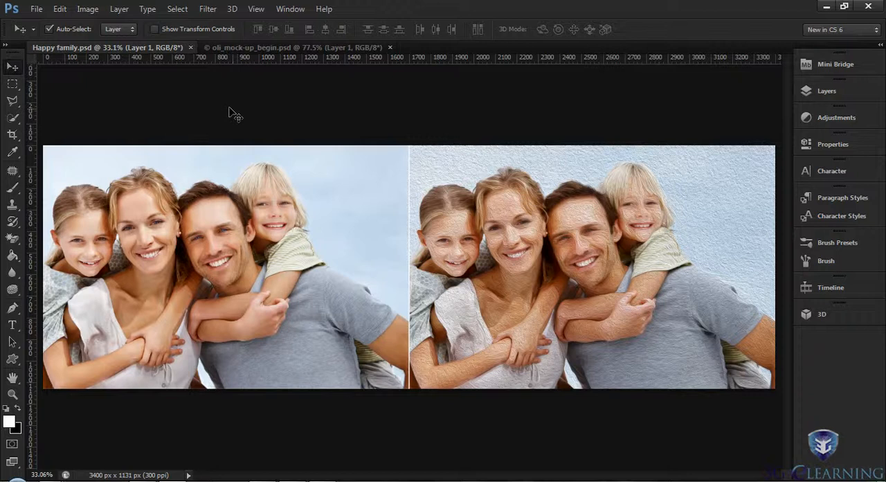
left_click(191, 47)
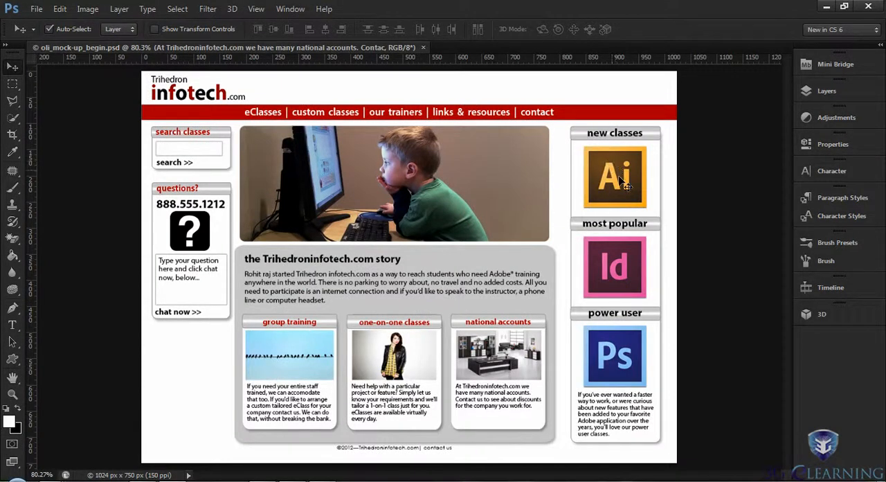
- Examine the full list of paragraph styles and the character styles of oli_mock-up_begin.psd
left_click(808, 197)
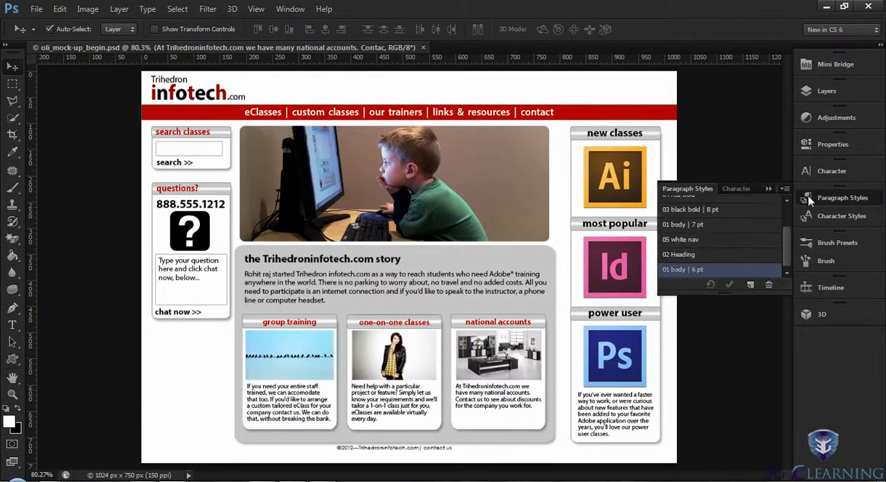
left_click_drag(751, 299, 751, 358)
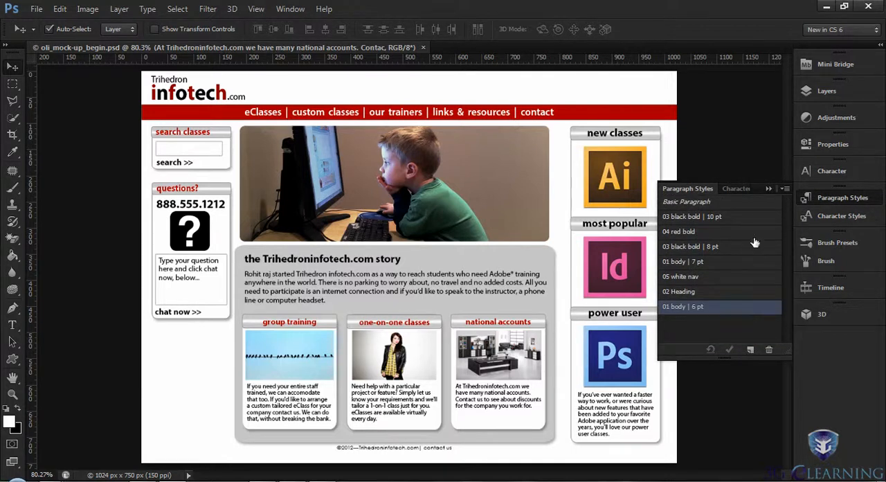
left_click(833, 215)
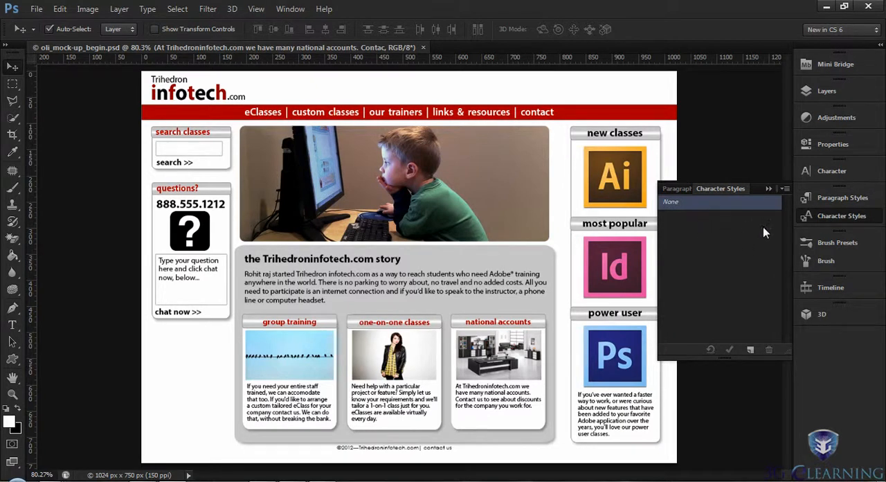
left_click(807, 198)
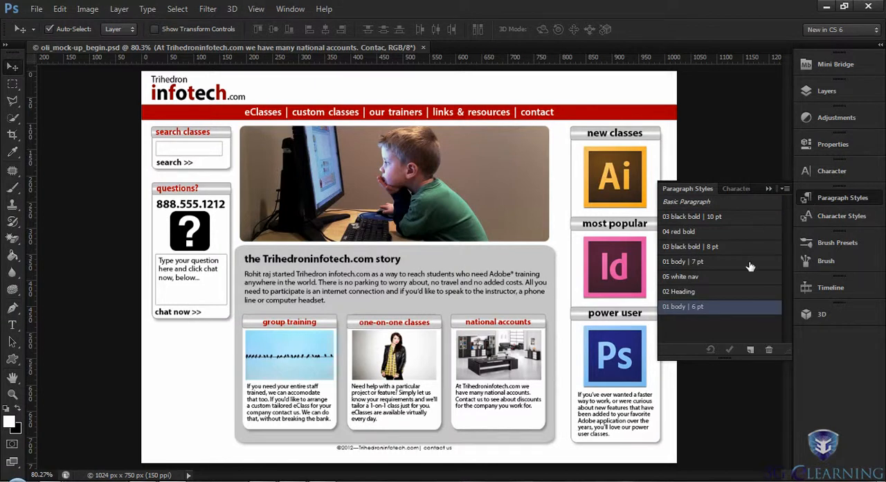
- Apply the 02 Heading paragraph style to the national accounts text and set the style's font family to Hobo Std
double_click(703, 294)
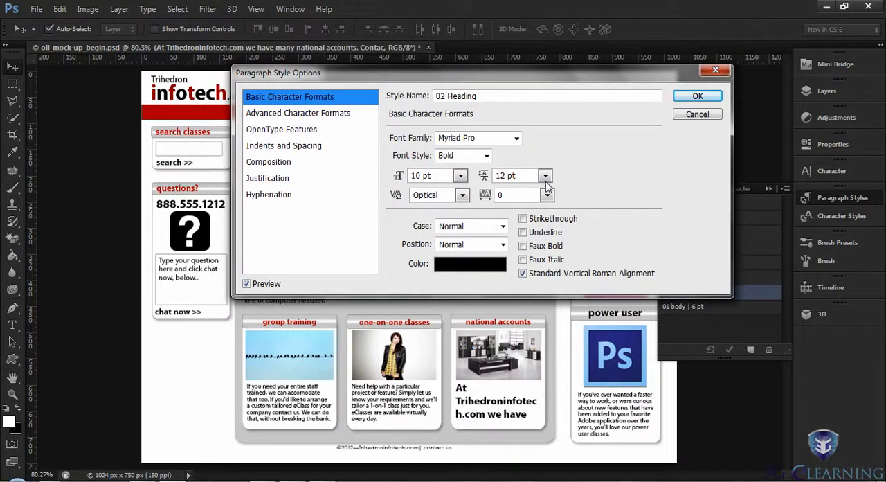
left_click(516, 138)
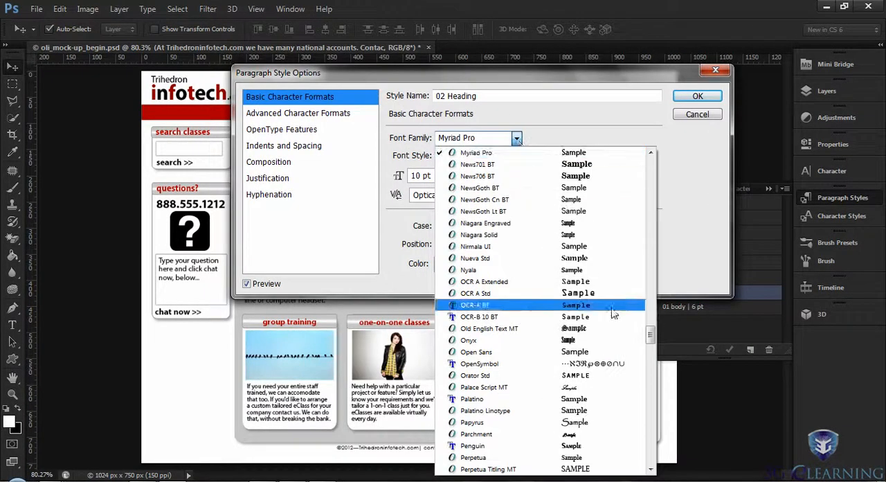
left_click_drag(649, 335, 647, 257)
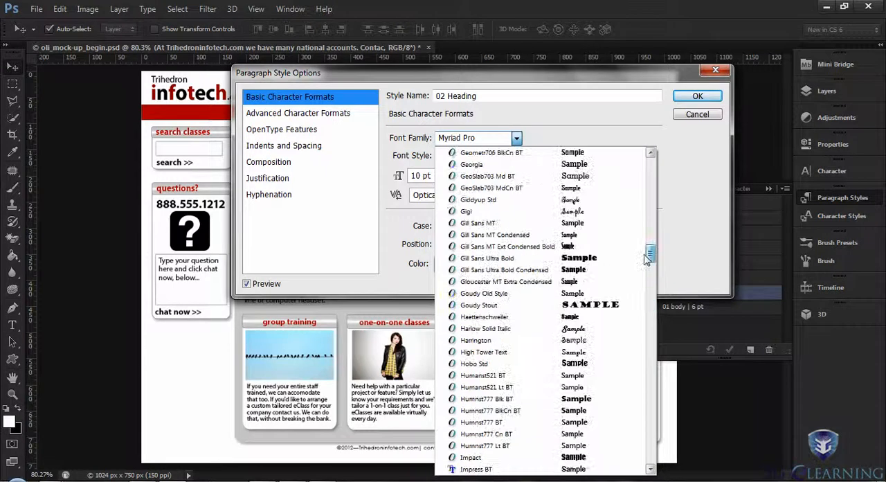
left_click(469, 365)
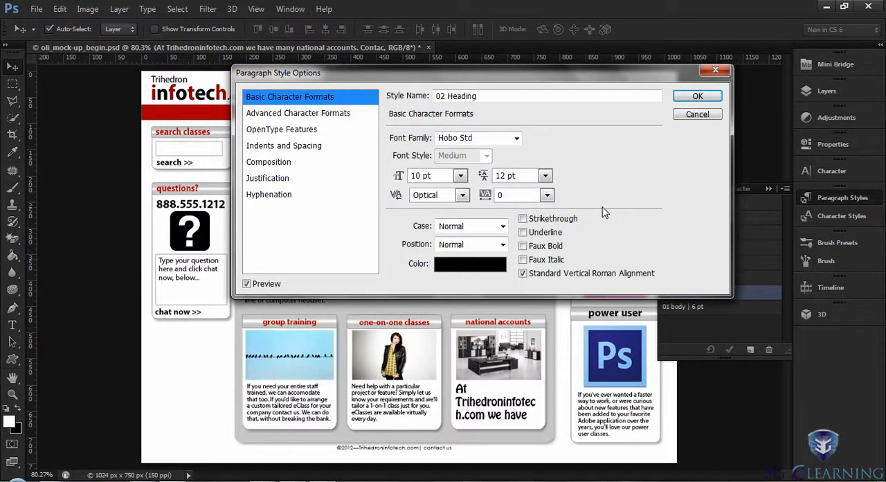
left_click(695, 97)
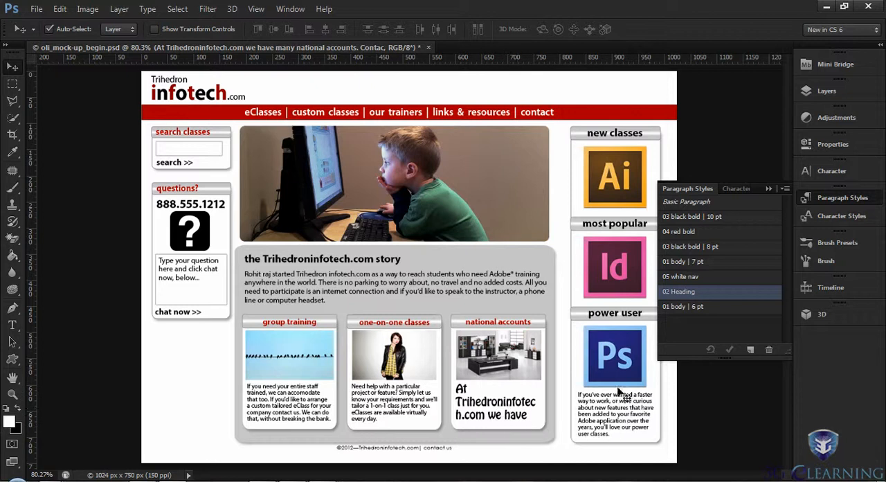
- Step back from the 02 Heading font change and close oli_mock-up_begin.psd without saving its changes
left_click(60, 8)
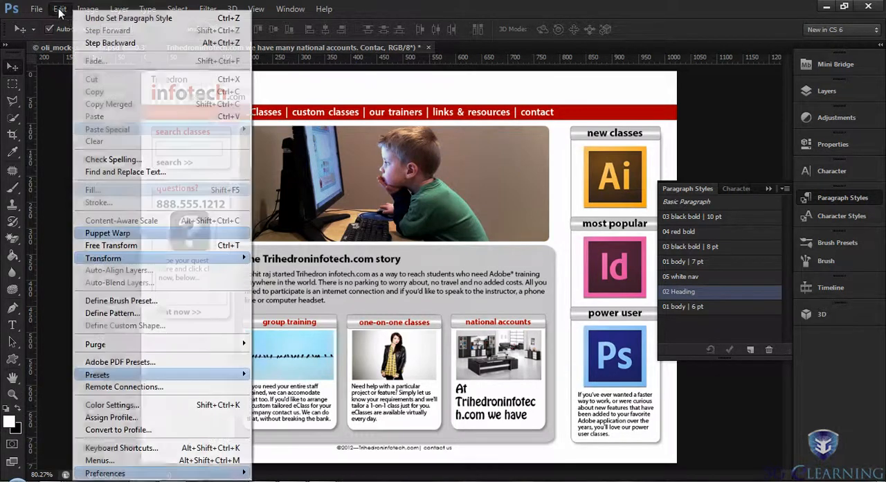
left_click(114, 42)
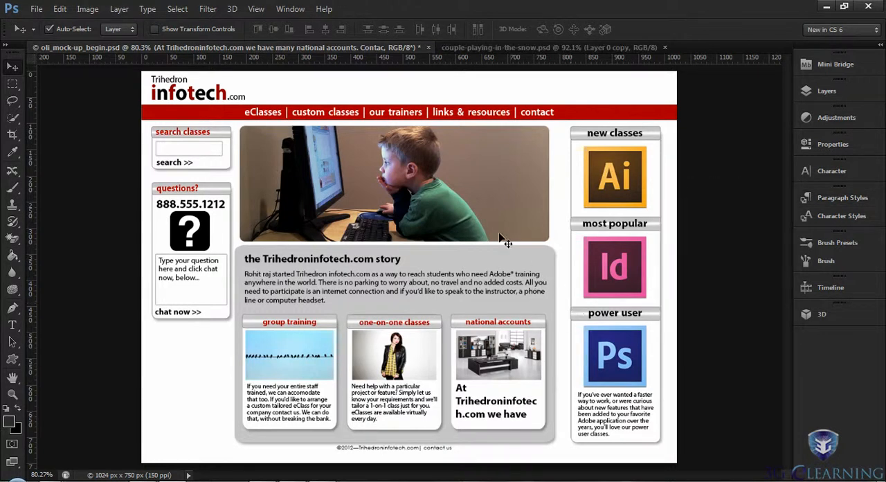
left_click(428, 48)
left_click(436, 194)
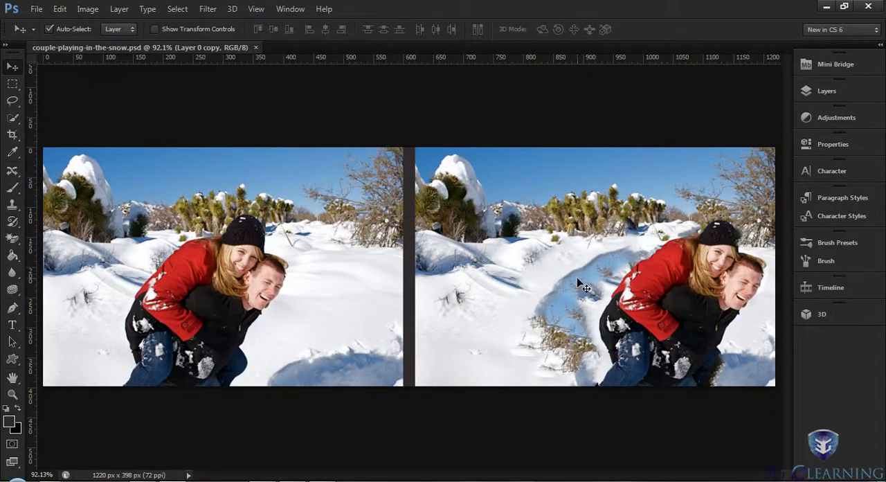
- Activate the Content-Aware Move Tool in couple-playing-in-the-snow.psd and try to outline the couple in the original photo
left_click(11, 170)
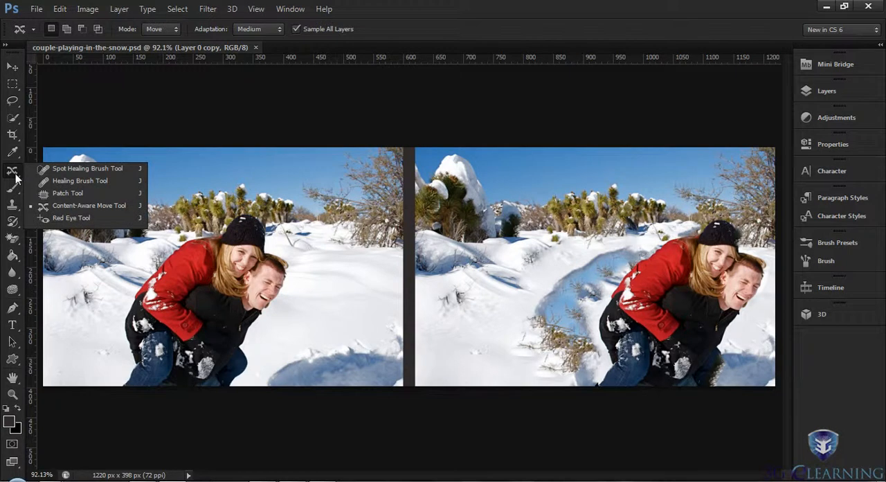
left_click(62, 212)
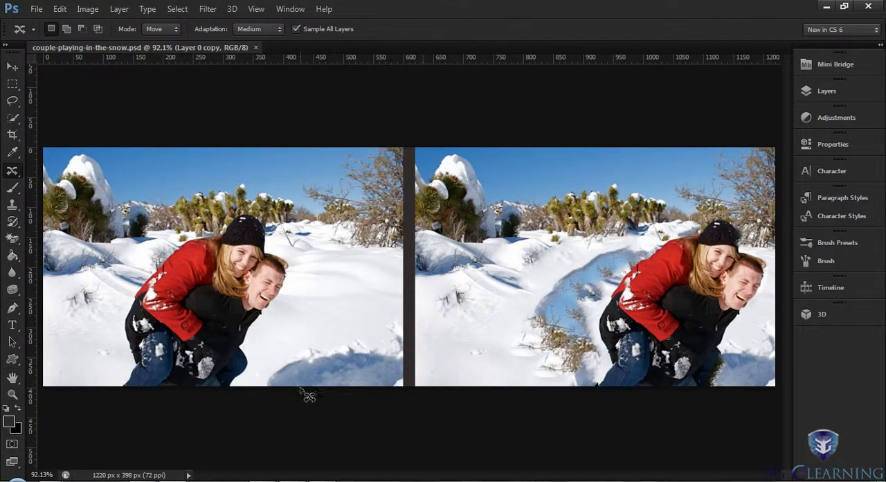
mouse_move(119, 381)
left_mouse_down()
mouse_move(122, 326)
mouse_move(142, 274)
mouse_move(209, 225)
mouse_move(258, 212)
mouse_move(277, 229)
mouse_move(294, 298)
mouse_move(267, 339)
mouse_move(253, 392)
mouse_move(114, 389)
left_mouse_up()
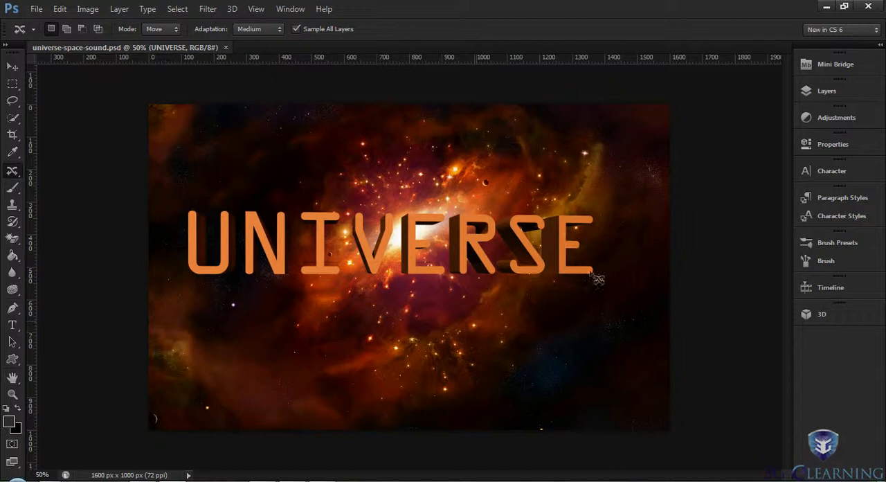
- Select the 3D UNIVERSE text with the Move Tool and examine its layers and mesh properties
left_click(815, 92)
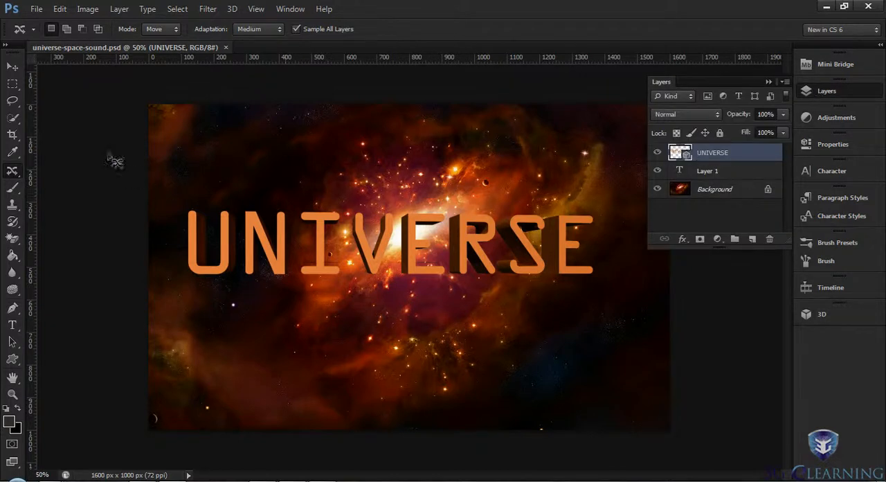
left_click(13, 69)
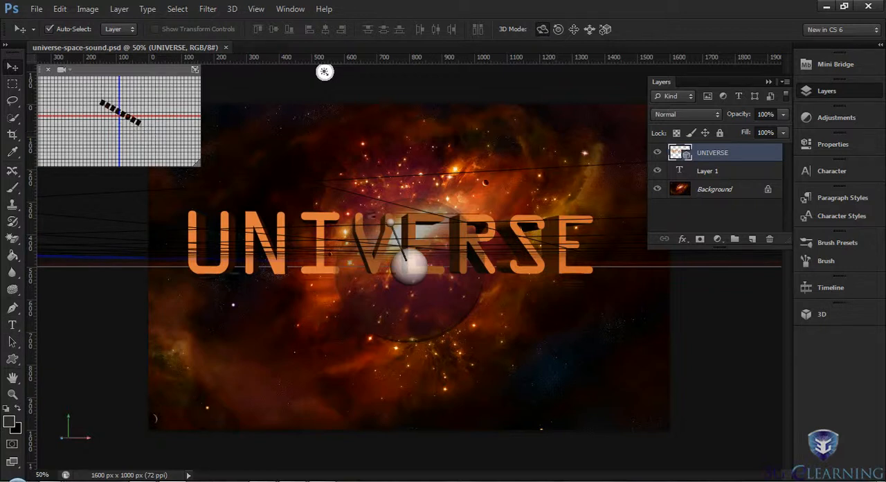
left_click(329, 223)
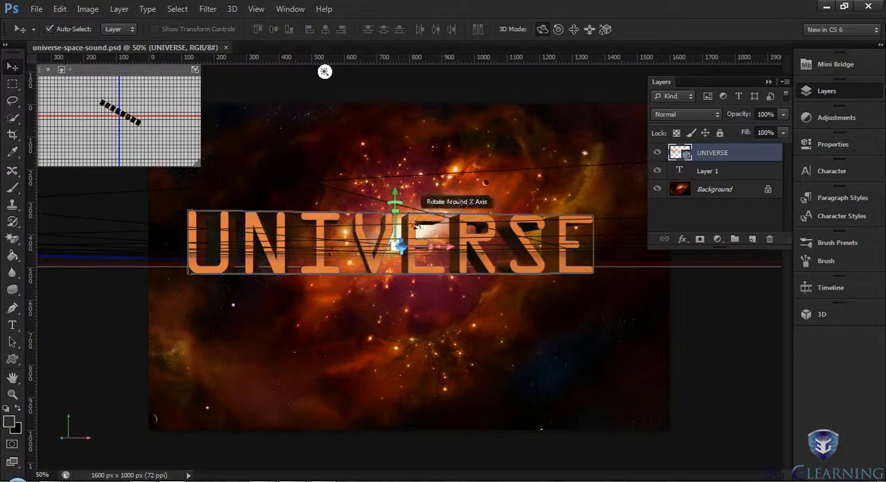
left_click(831, 147)
left_click_drag(697, 360, 697, 381)
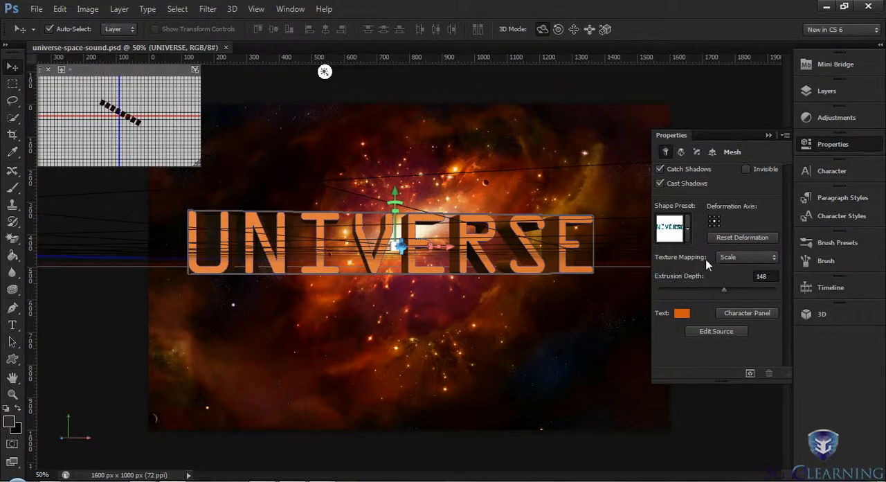
left_click(810, 147)
- Examine the brush settings, the brush presets and the options for creating a video timeline
left_click(812, 261)
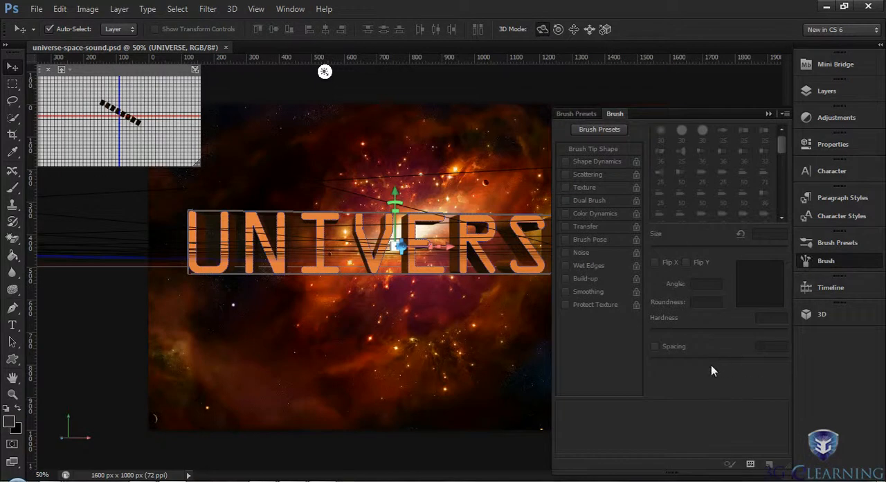
left_click(826, 244)
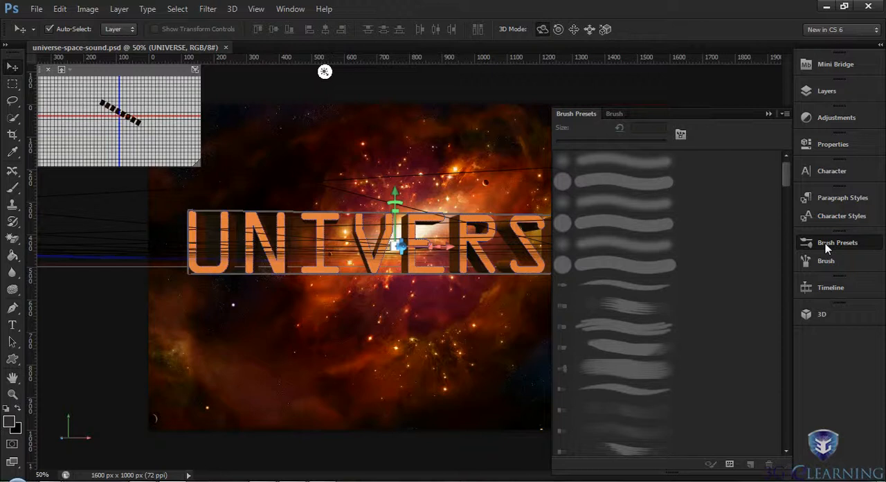
left_click(824, 287)
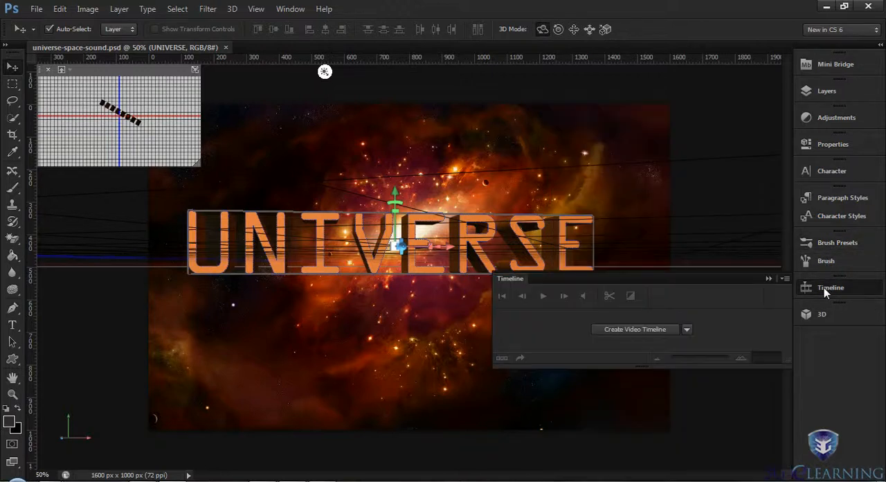
- Switch the workspace to Essentials and back to New in CS 6, and hide the timeline
left_click(876, 30)
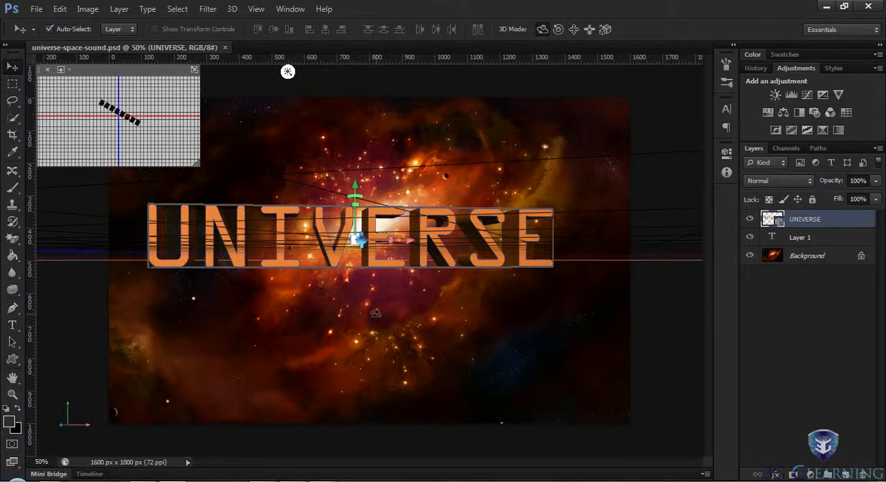
left_click(875, 33)
left_click(824, 54)
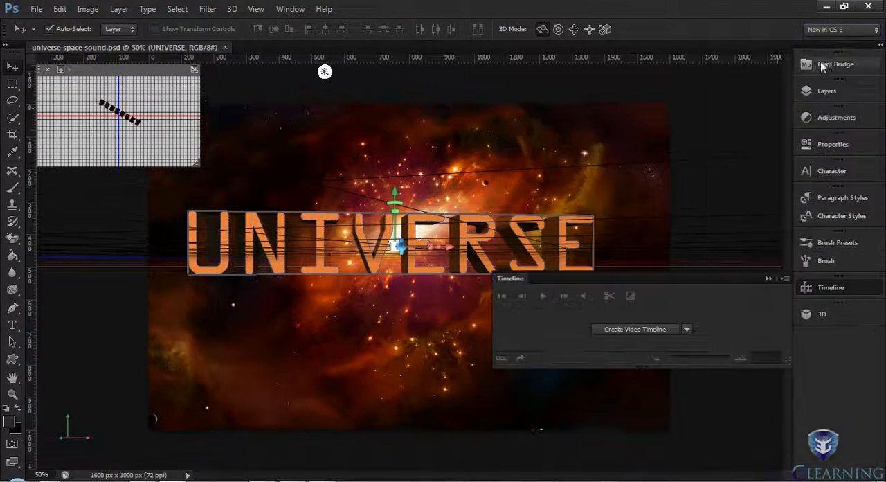
left_click(809, 287)
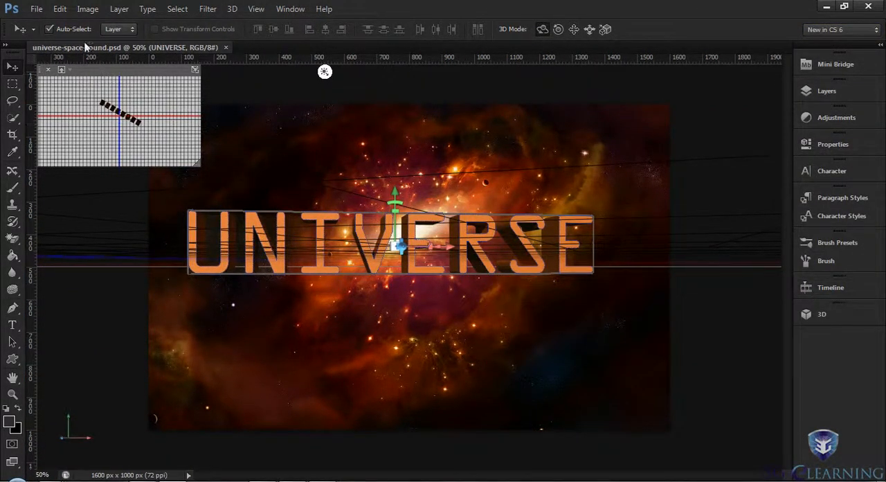
- Examine the Scripts and Automate commands in the file commands, including Contact Sheet II
left_click(36, 9)
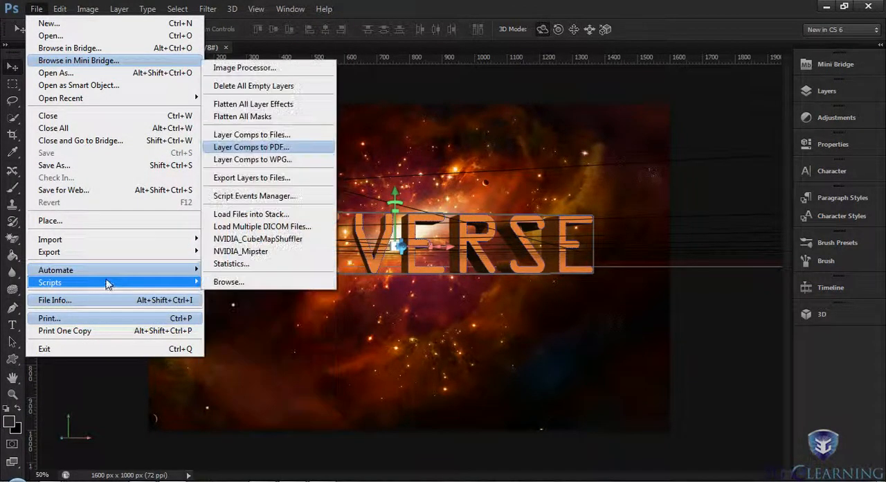
mouse_move(138, 272)
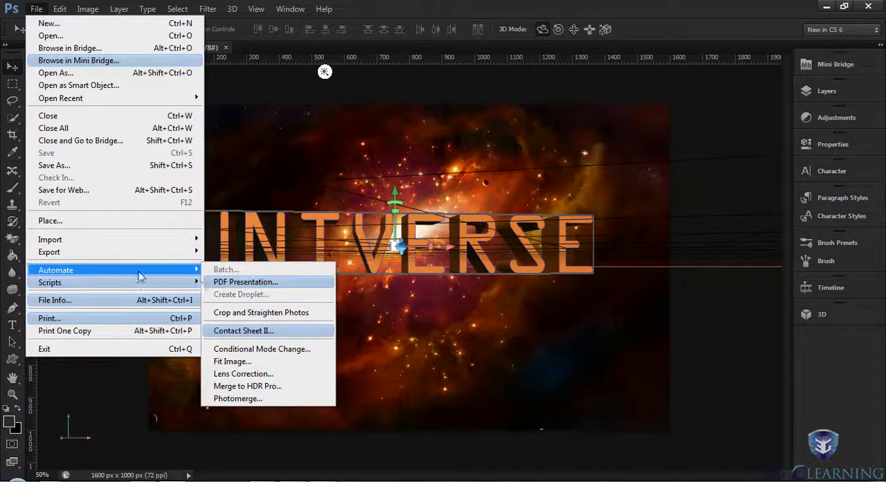
left_click(249, 330)
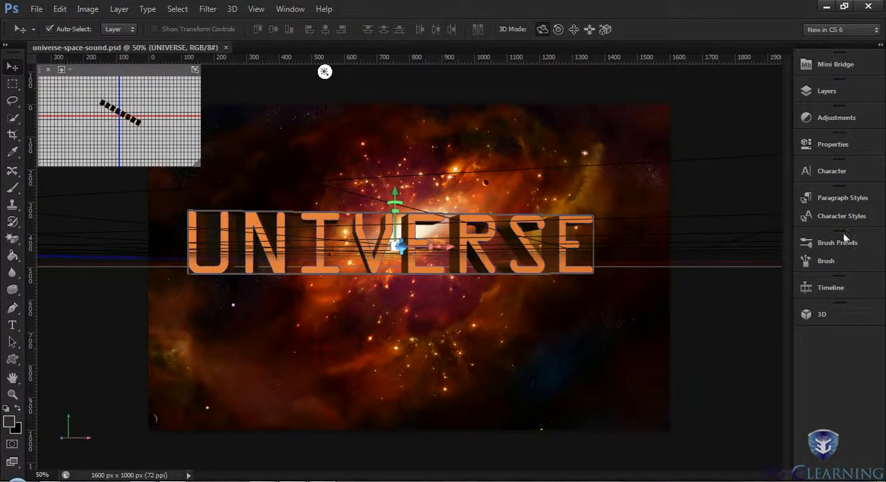
- Examine the 3D scene components of the UNIVERSE text, and close their list
left_click(827, 315)
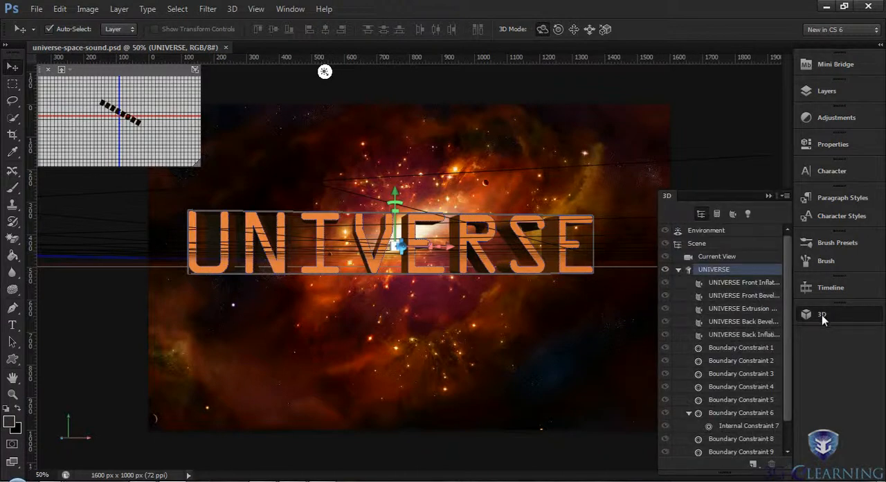
left_click(822, 313)
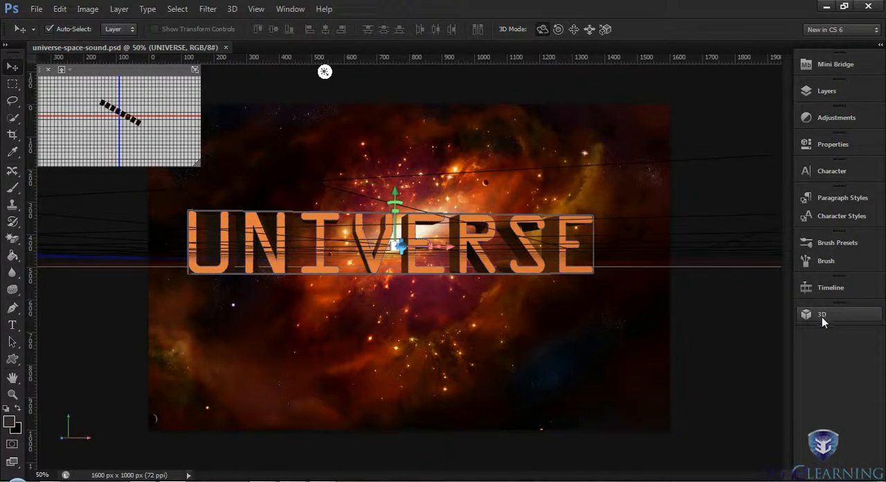